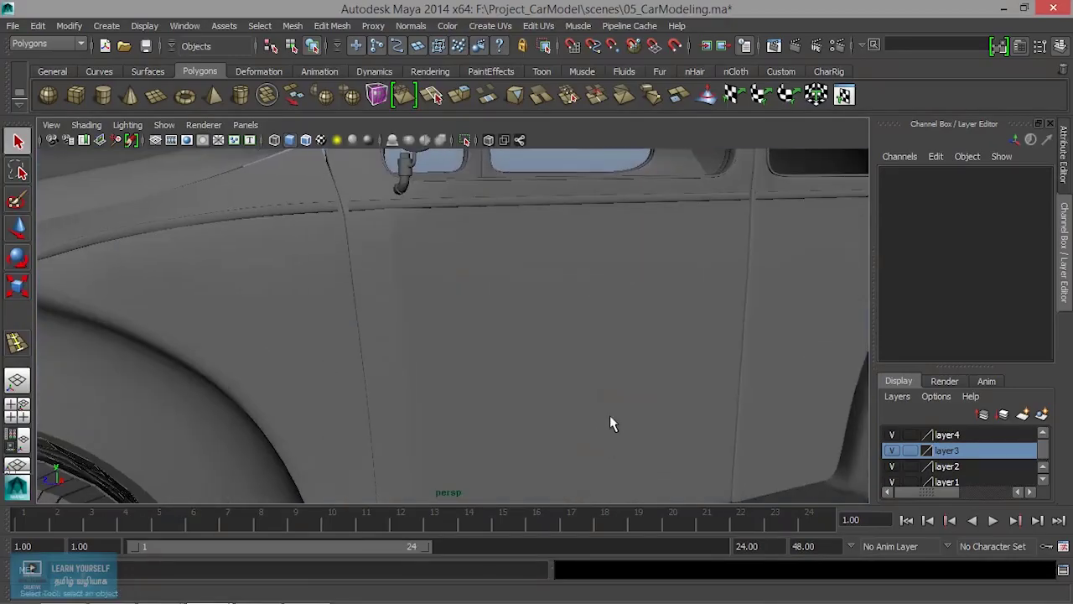
- Select the door panel mesh and one of its faces, framing the door close up
left_click(440, 335)
scroll(444, 358, "down", 5)
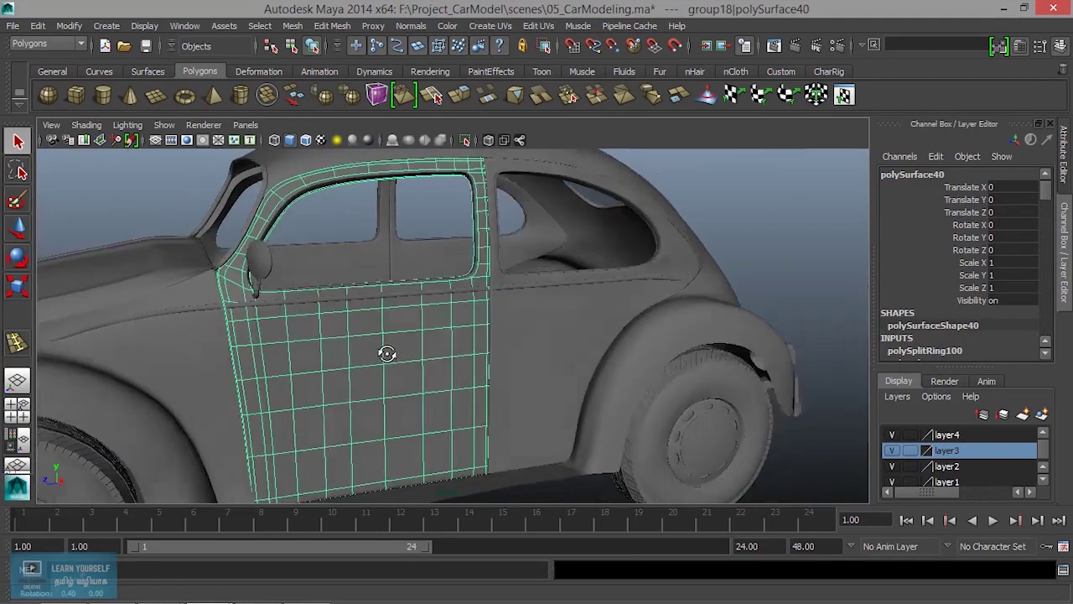
scroll(519, 381, "up", 6)
middle_click_drag(594, 388, 512, 339, "alt")
scroll(512, 339, "up", 5)
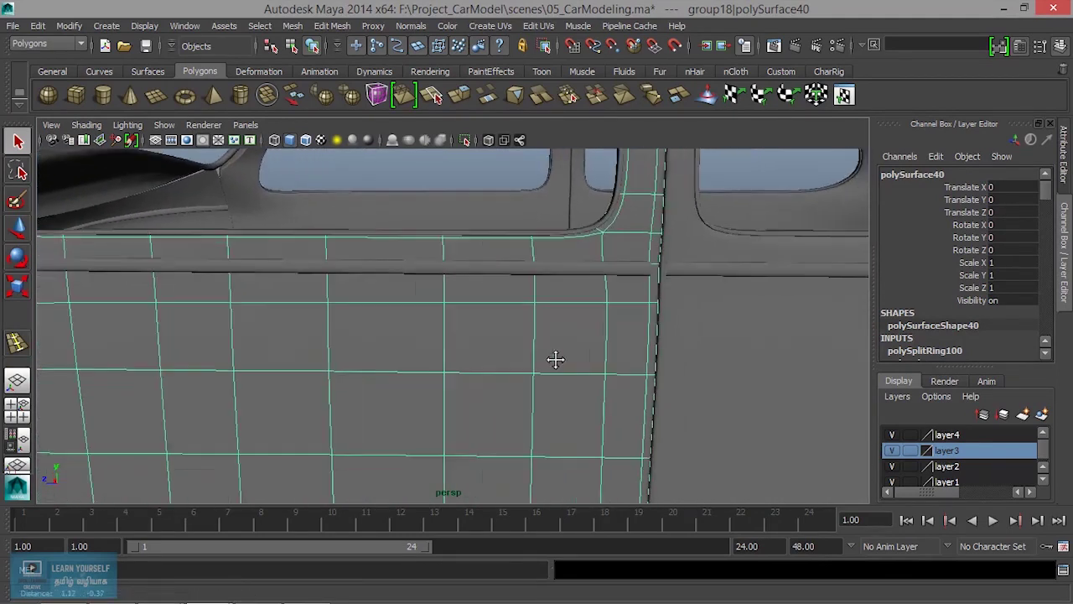
right_click_drag(542, 244, 541, 283)
left_click(519, 322)
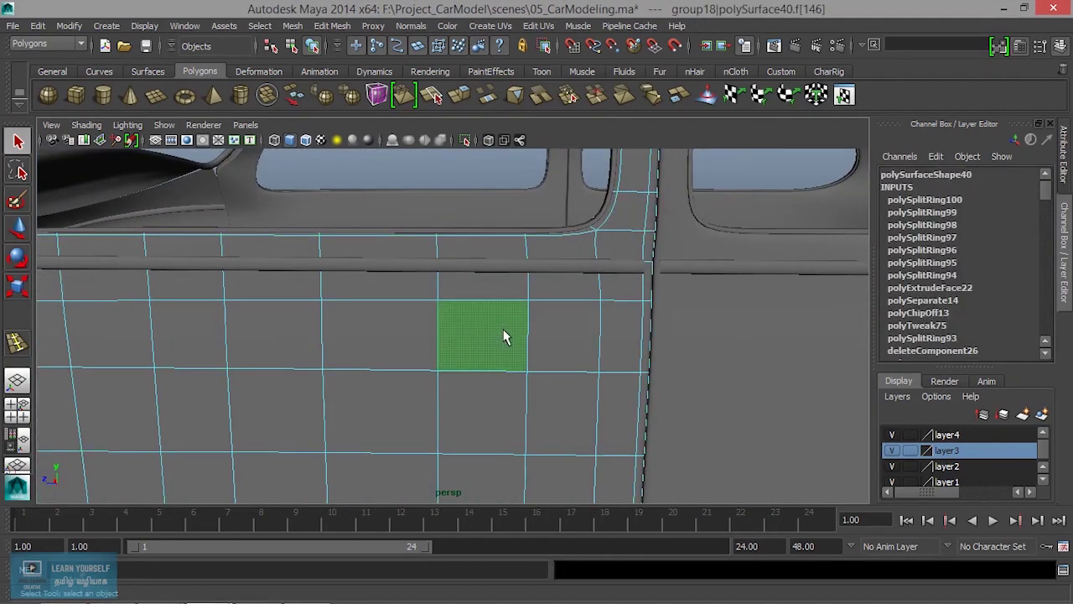
scroll(503, 333, "down", 3)
mouse_move(503, 333)
middle_mouse_down("alt")
mouse_move(580, 354)
mouse_move(537, 335)
mouse_move(579, 377)
middle_mouse_up("alt")
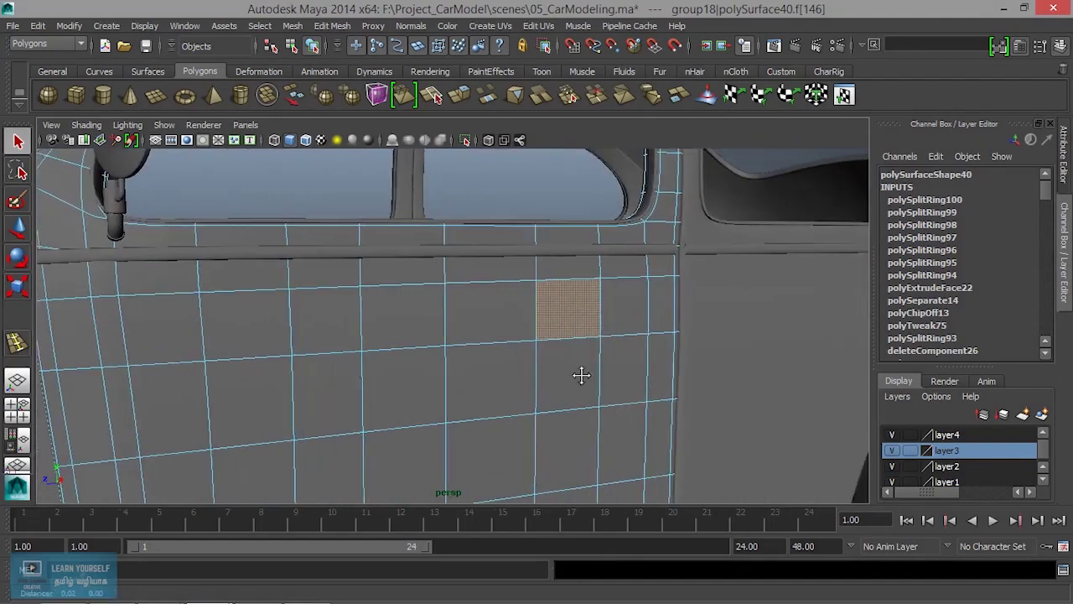
- Inspect the car side and front, select pCube10, and zoom back onto the door
scroll(439, 354, "down", 2)
scroll(426, 360, "down", 3)
mouse_move(427, 360)
middle_mouse_down("alt")
mouse_move(658, 360)
mouse_move(390, 367)
middle_mouse_up("alt")
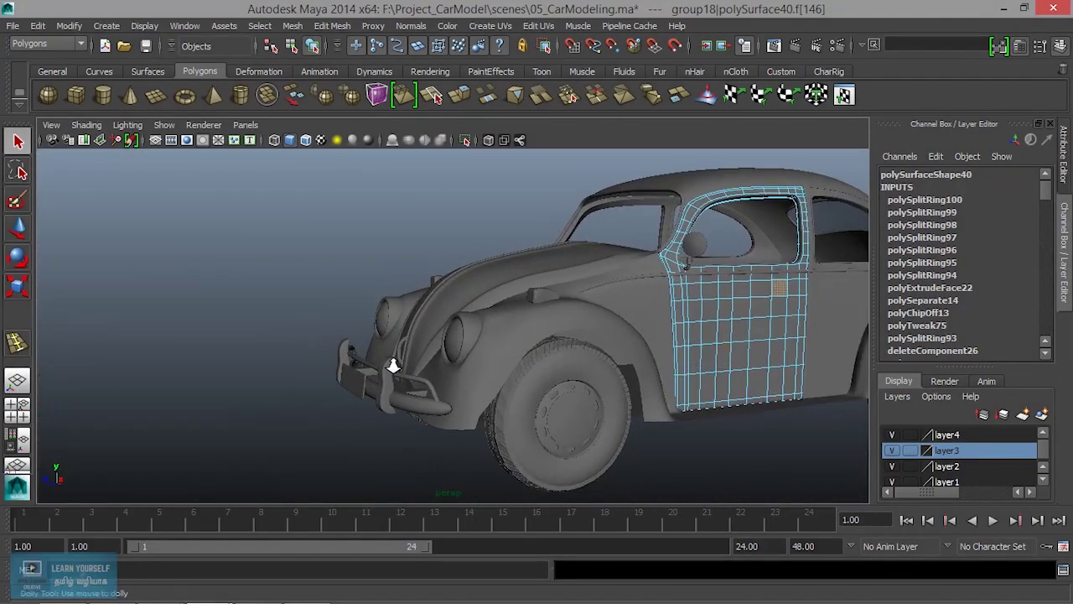
scroll(489, 397, "up", 2)
scroll(312, 370, "up", 2)
mouse_move(470, 403)
middle_mouse_down("alt")
mouse_move(312, 370)
mouse_move(226, 379)
middle_mouse_up("alt")
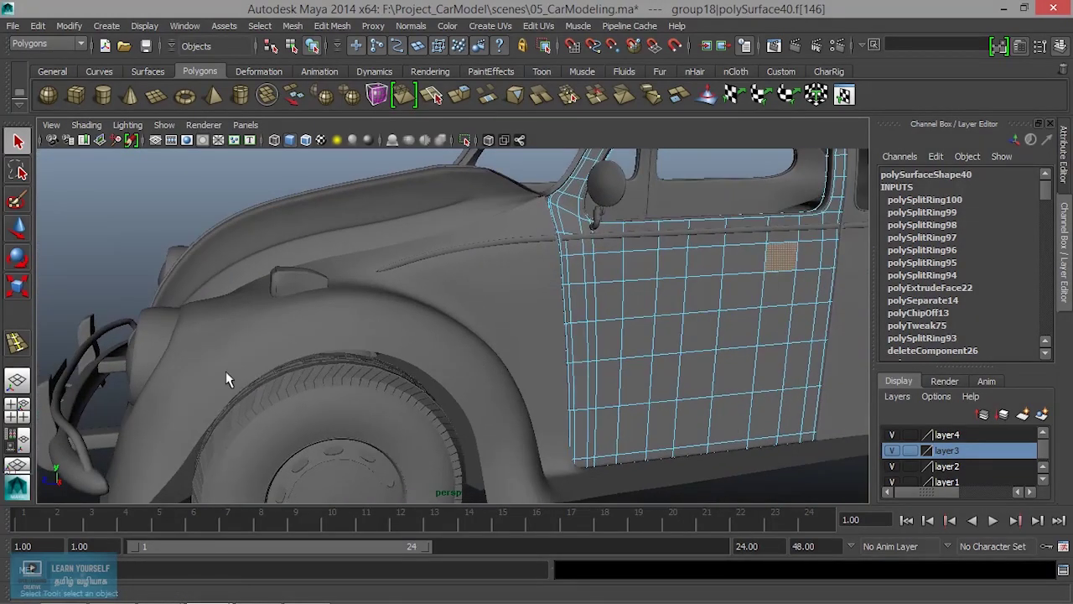
mouse_move(127, 385)
left_mouse_down("alt")
mouse_move(440, 329)
mouse_move(385, 386)
left_mouse_up("alt")
left_click(383, 337)
mouse_move(417, 350)
left_mouse_down("alt")
mouse_move(388, 367)
mouse_move(294, 361)
left_mouse_up("alt")
right_click_drag(295, 361, 571, 328, "alt")
middle_click_drag(572, 328, 325, 348, "alt")
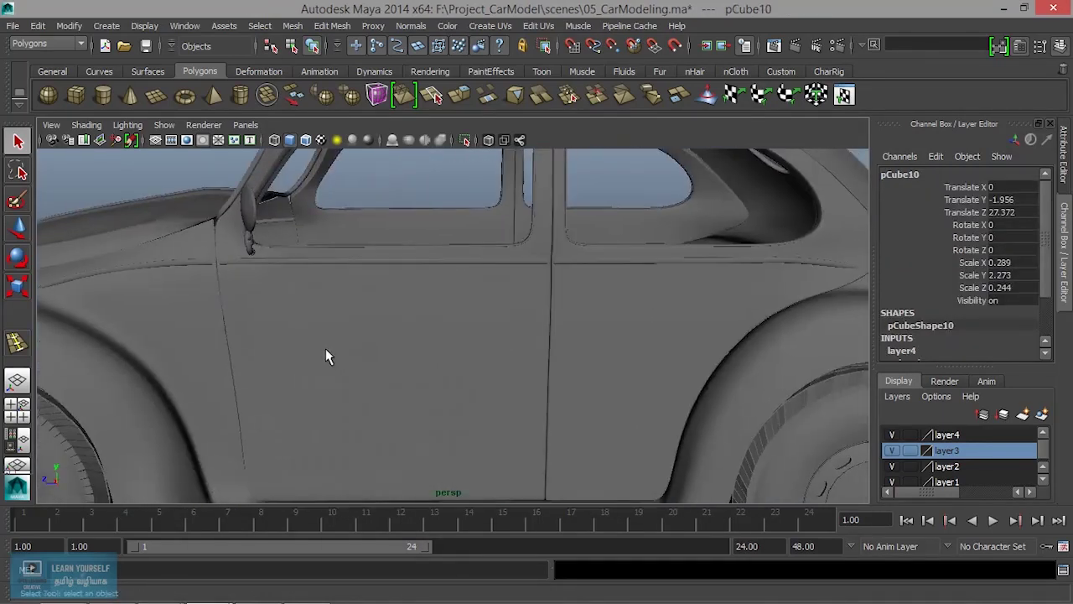
- Create a new polygon cube, pCube13, and move it over to the door
left_click(76, 95)
key("a")
left_click_drag(390, 306, 419, 307, "alt")
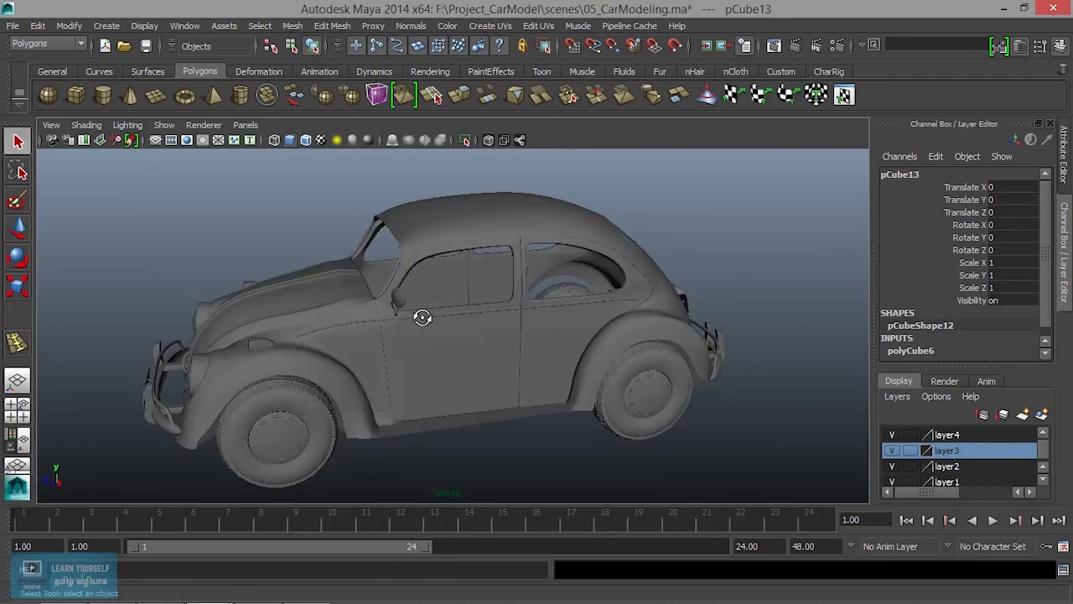
key("w")
left_click_drag(472, 335, 518, 366)
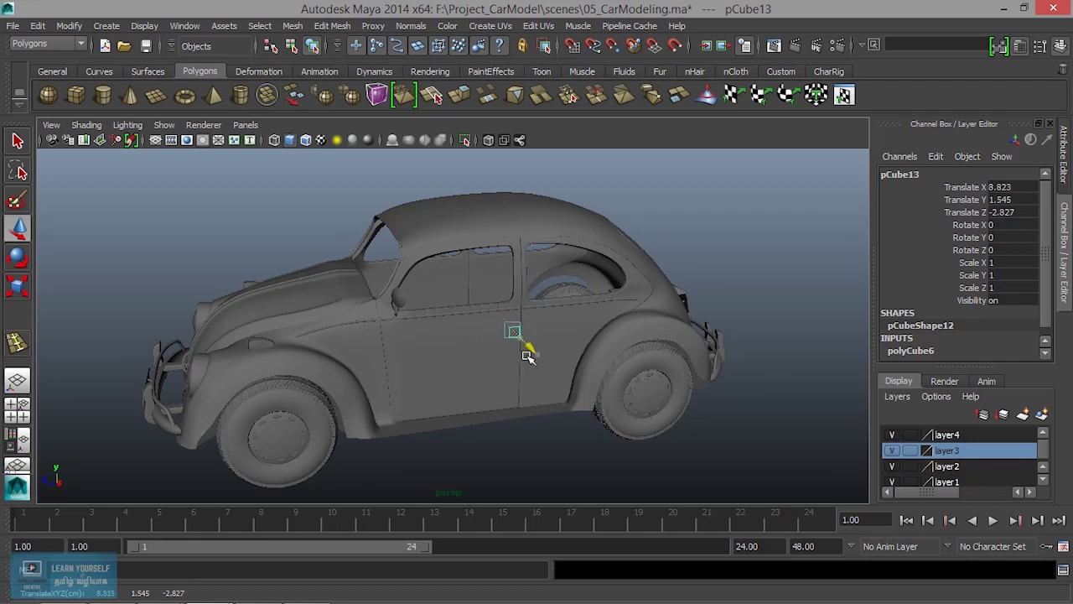
key("f")
middle_click_drag(514, 357, 587, 411, "alt")
right_click_drag(587, 410, 481, 372, "alt")
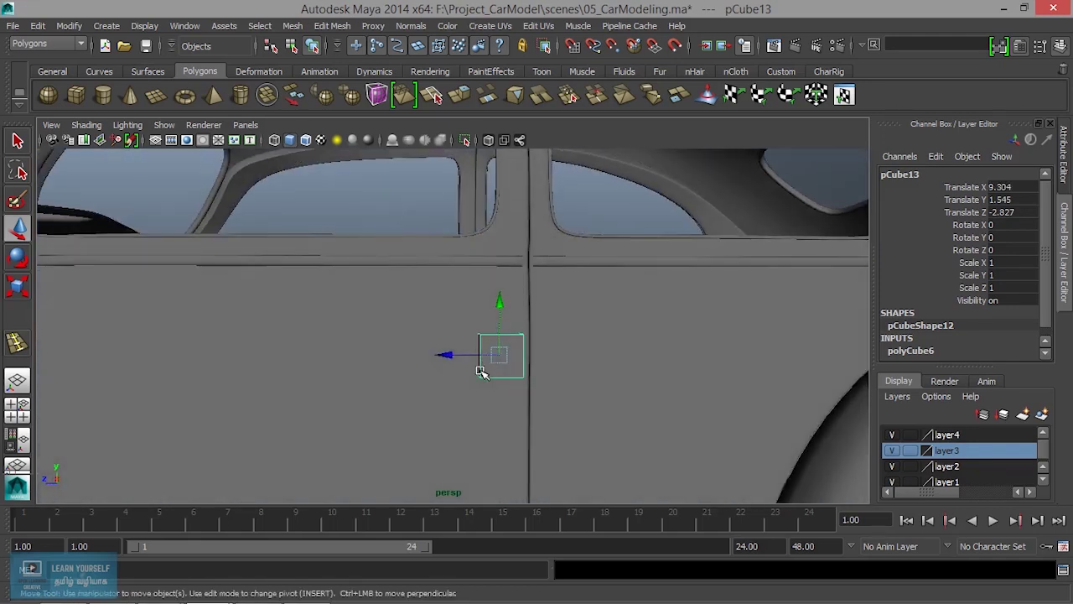
- Stretch the cube along the door, raise it below the window line, and flatten it into a bar
key("r")
left_click_drag(434, 355, 210, 344)
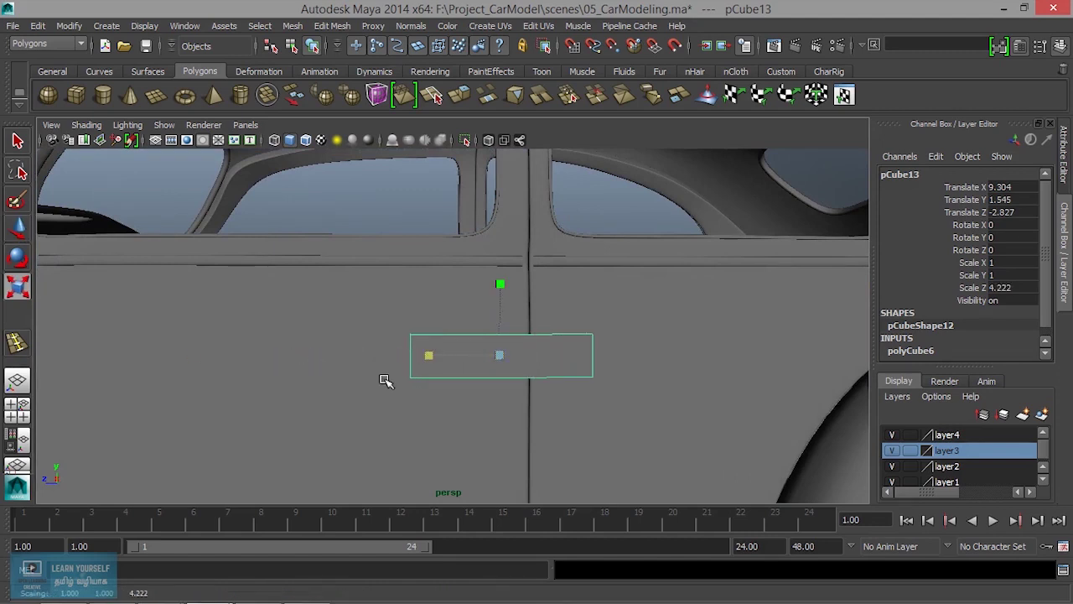
key("w")
mouse_move(438, 353)
left_mouse_down()
mouse_move(352, 350)
mouse_move(472, 409)
mouse_move(437, 313)
mouse_move(437, 252)
mouse_move(470, 335)
left_mouse_up()
right_click_drag(470, 335, 495, 360, "alt")
key("r")
left_click_drag(438, 252, 438, 276)
- Fine-tune the bar's position and thinness to scale X 0.415, Z 4.222
left_click_drag(446, 351, 505, 333, "alt")
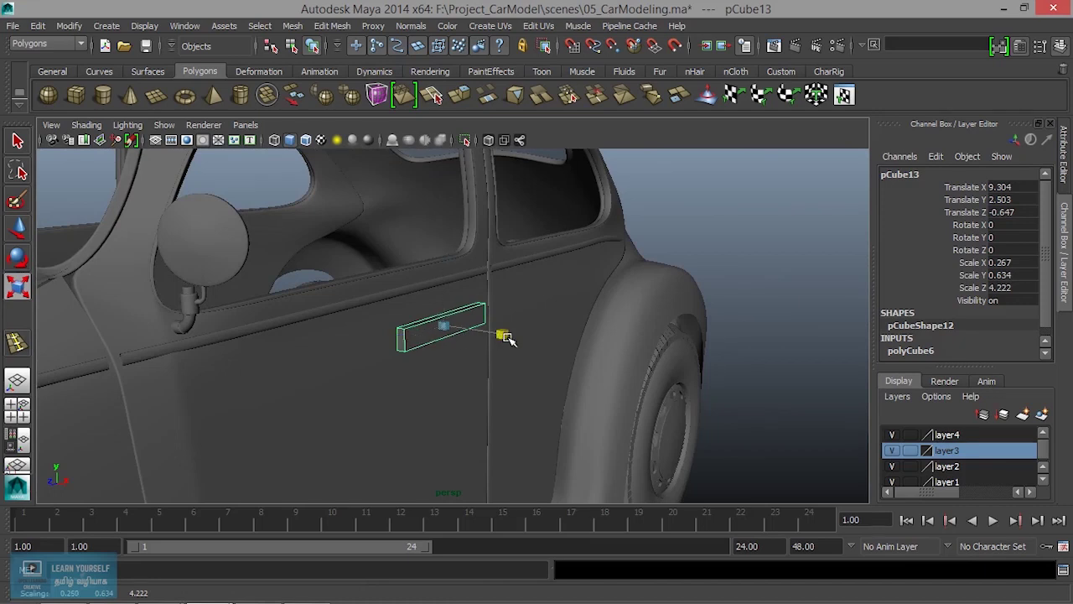
mouse_move(479, 377)
left_mouse_down("alt")
mouse_move(495, 383)
mouse_move(529, 358)
mouse_move(507, 358)
mouse_move(479, 407)
mouse_move(567, 411)
mouse_move(431, 366)
left_mouse_up("alt")
key("w")
key("r")
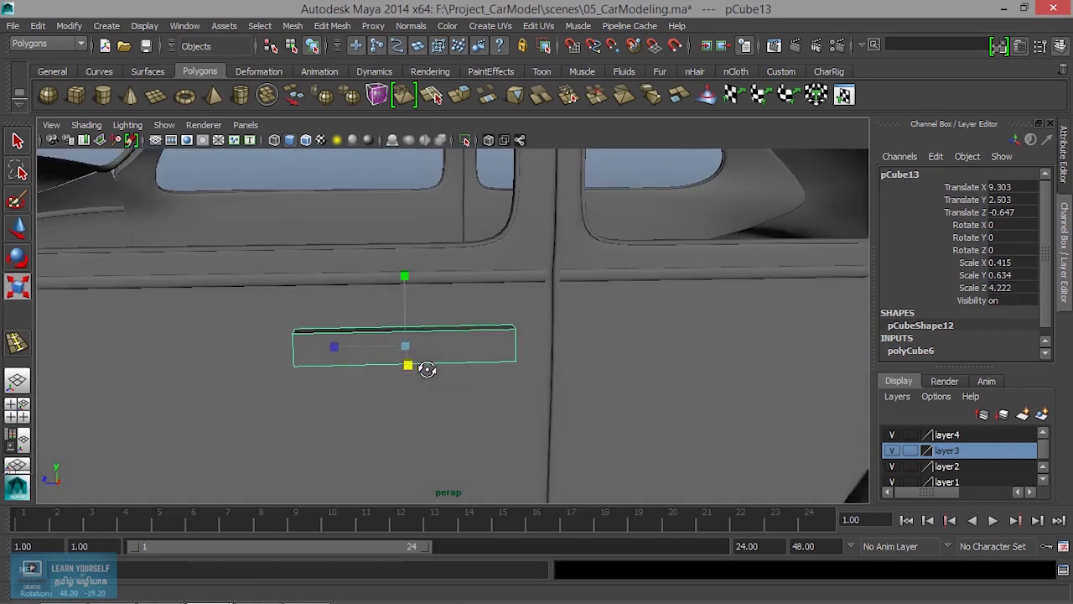
left_click_drag(500, 358, 479, 350, "alt")
- Set polyCube6 Subdivisions Depth to 3 in the Channel Box
scroll(973, 335, "down", 1)
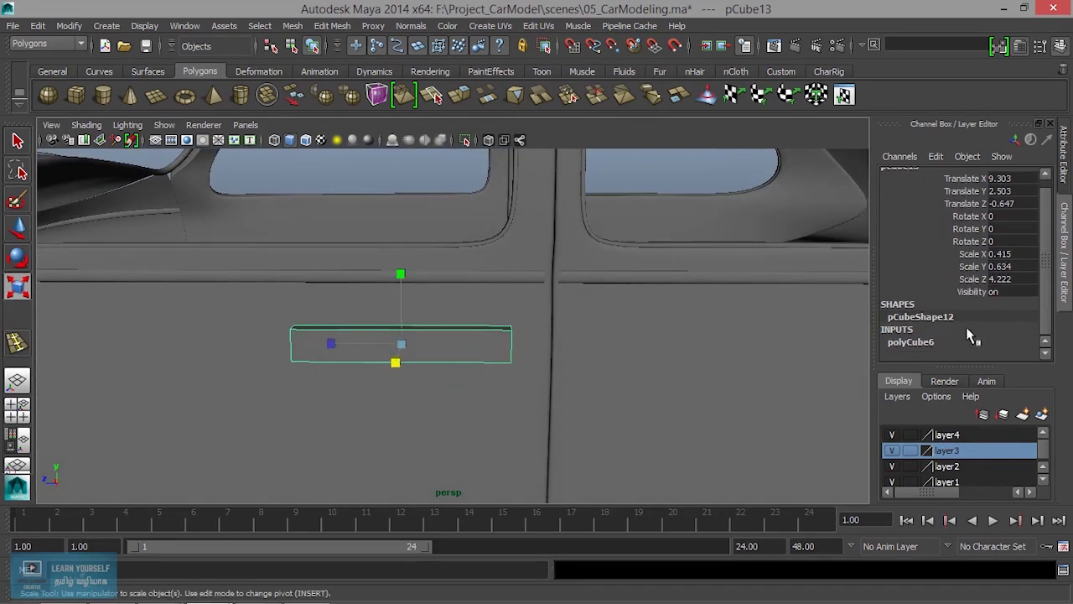
left_click(921, 344)
scroll(922, 335, "down", 3)
left_click(973, 321)
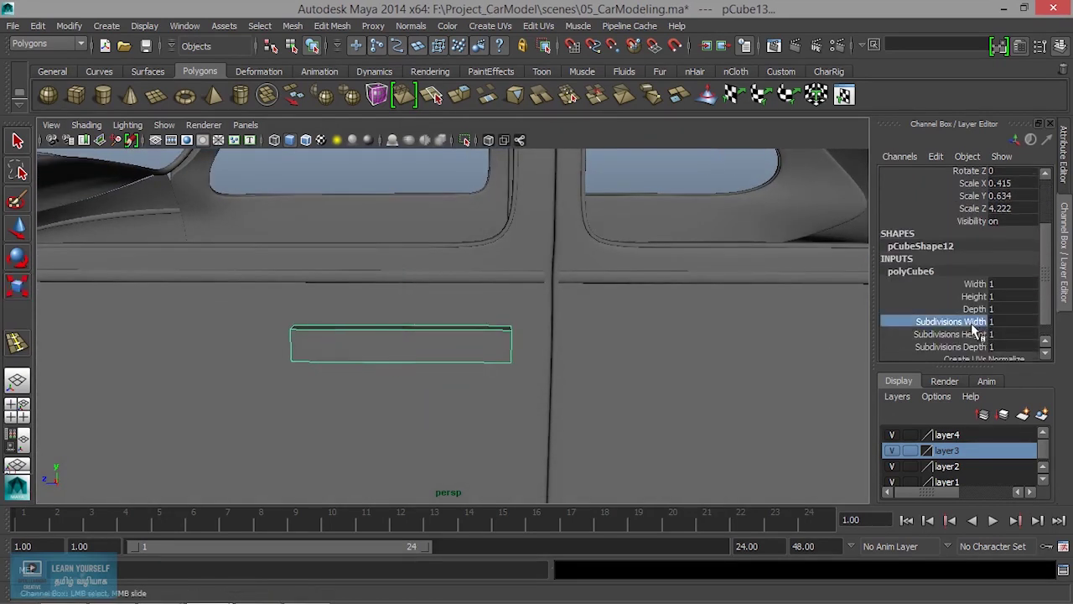
left_click(971, 335)
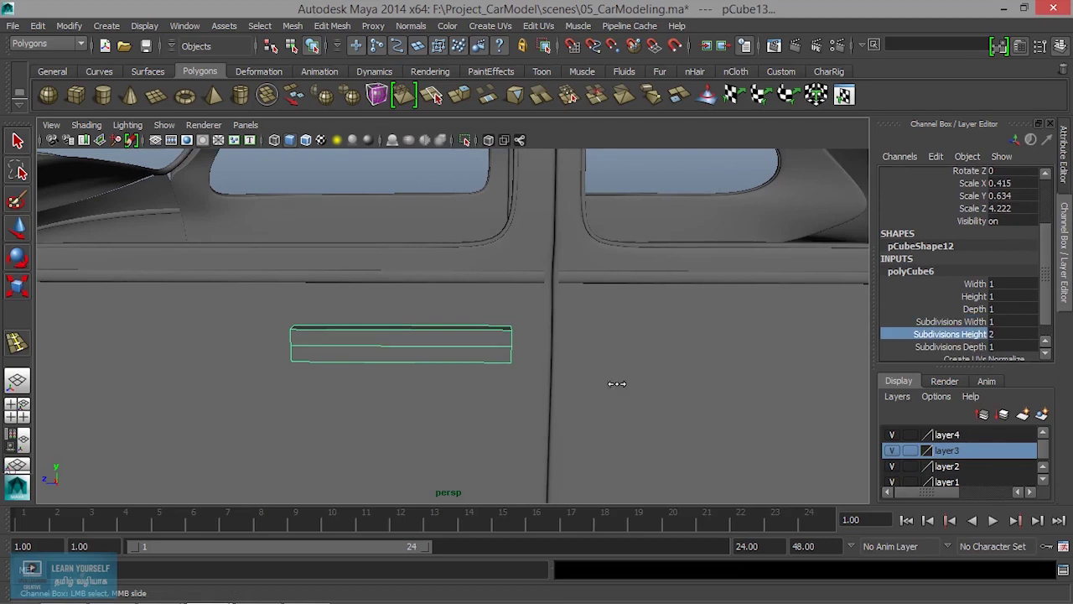
left_click(943, 348)
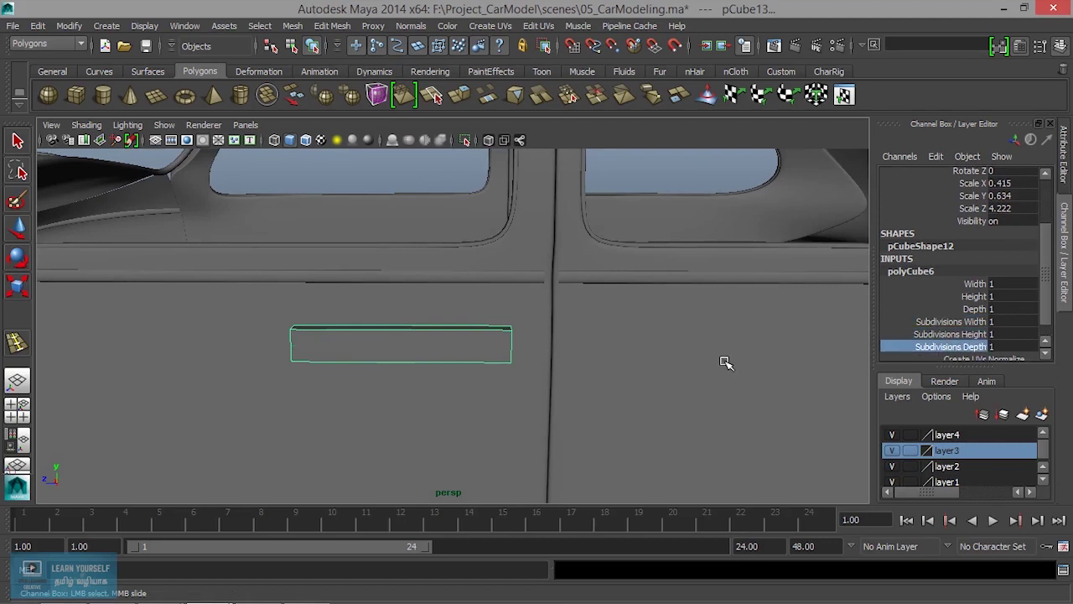
- Scale the bar's rear-end vertices up in Y to flare it, and the middle ones slightly
mouse_move(722, 367)
left_mouse_down("alt")
mouse_move(637, 376)
mouse_move(467, 352)
left_mouse_up("alt")
right_click_drag(460, 245, 403, 249)
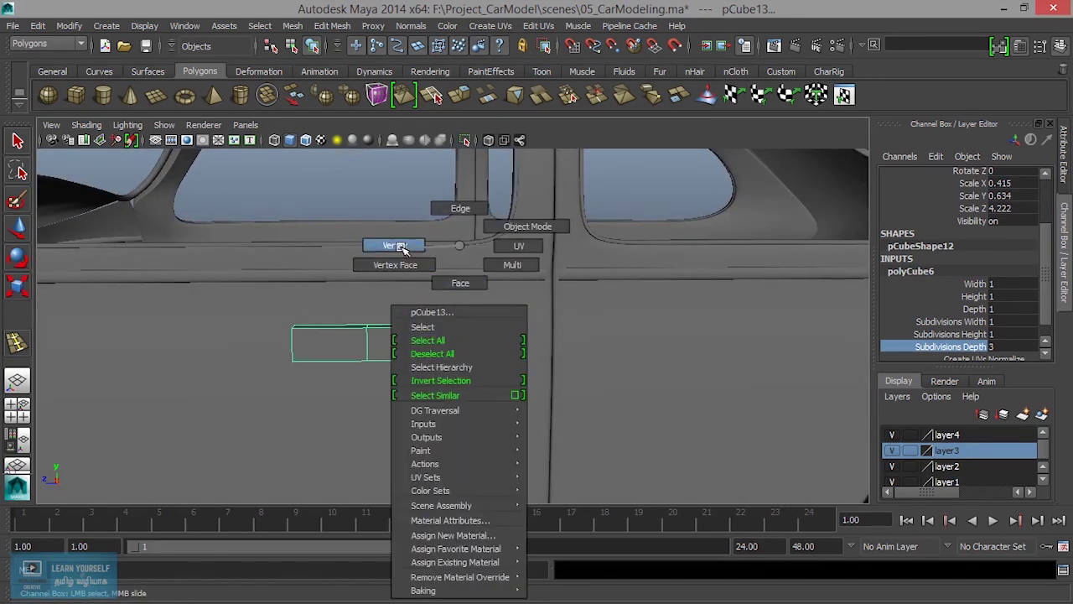
left_click_drag(534, 316, 487, 315, "alt")
left_click_drag(549, 410, 563, 412, "alt")
key("r")
left_click_drag(513, 269, 513, 260)
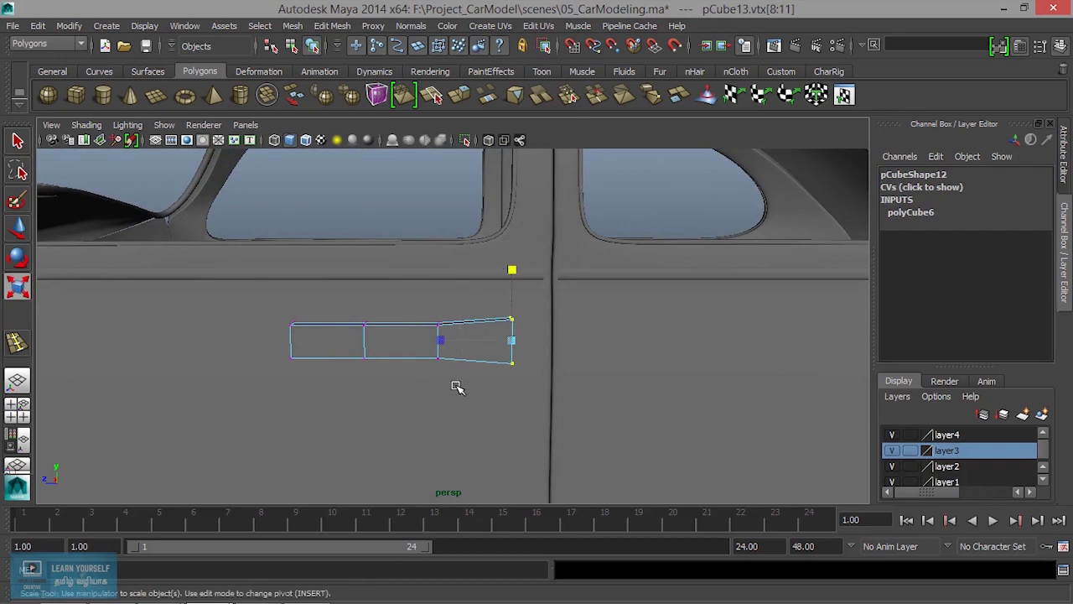
left_click_drag(475, 269, 474, 268)
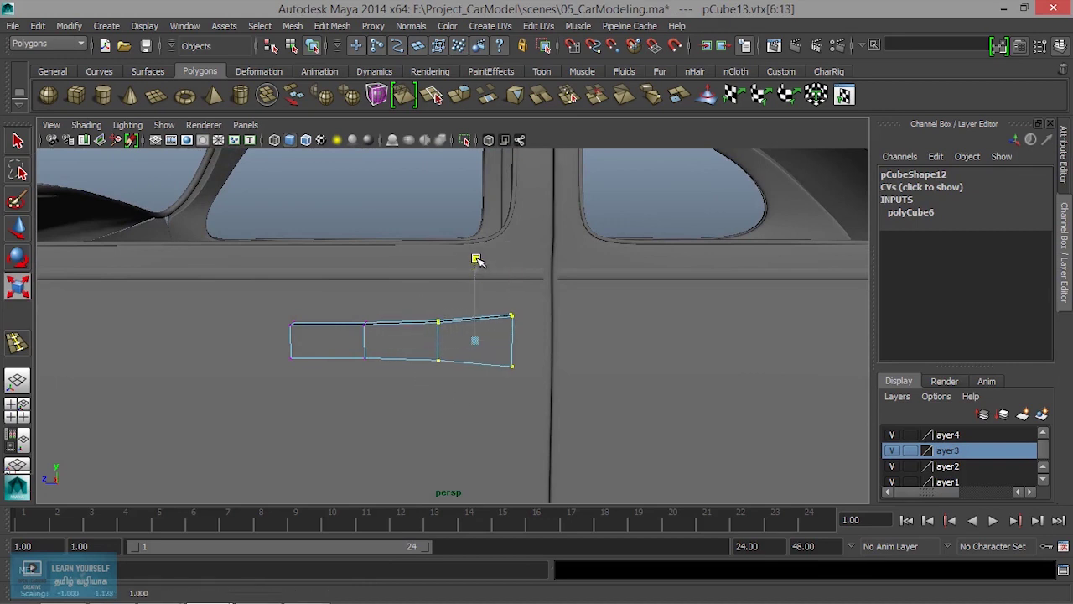
left_click_drag(556, 419, 518, 318, "ctrl")
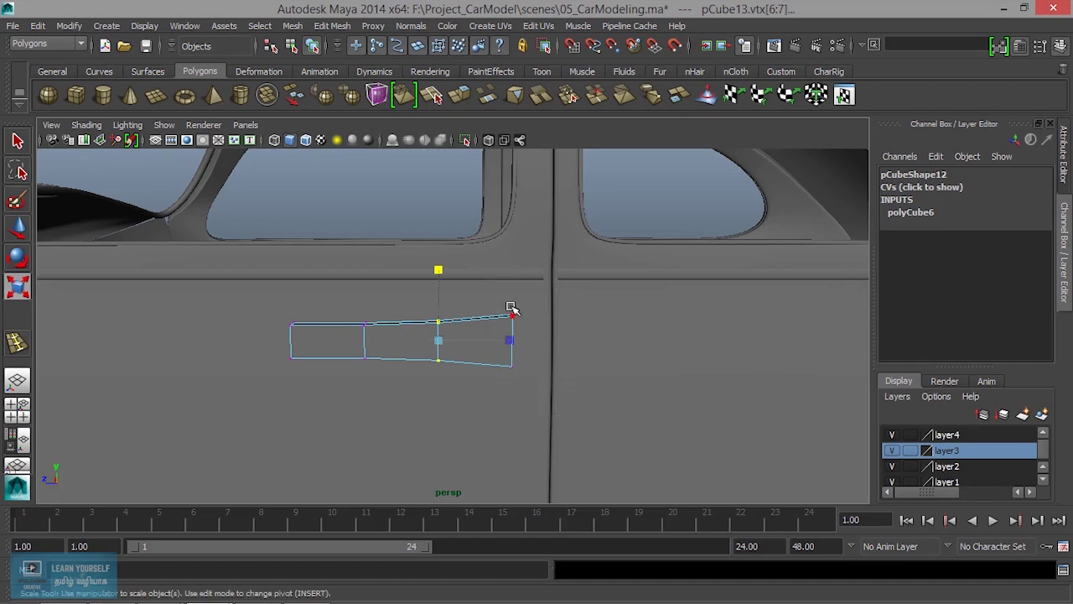
left_click(440, 267)
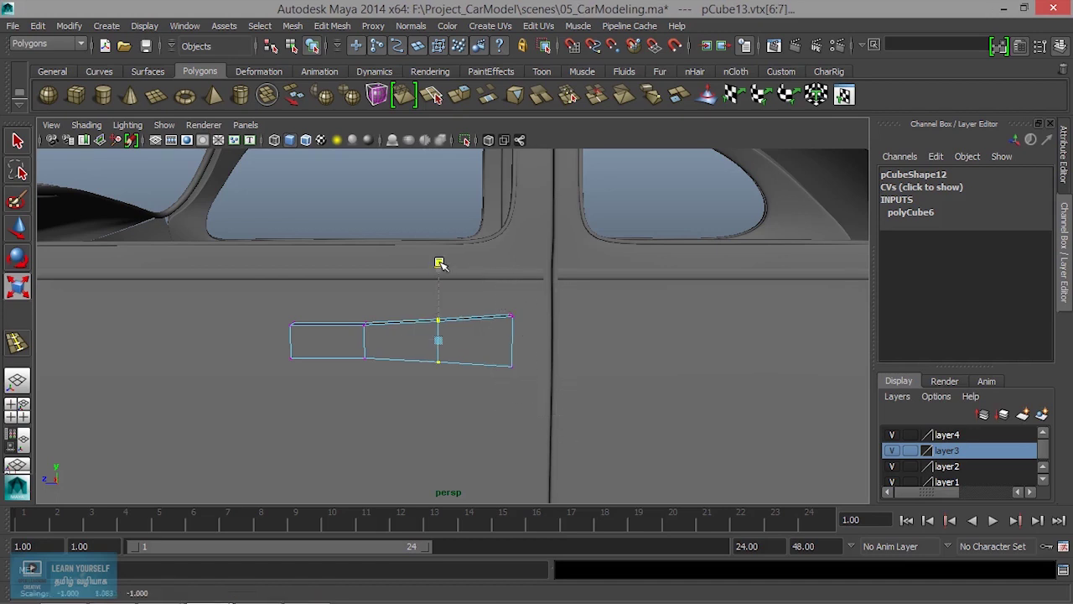
- Return to object mode and reselect the handle bar from a view of the door
left_click_drag(487, 335, 559, 397, "alt")
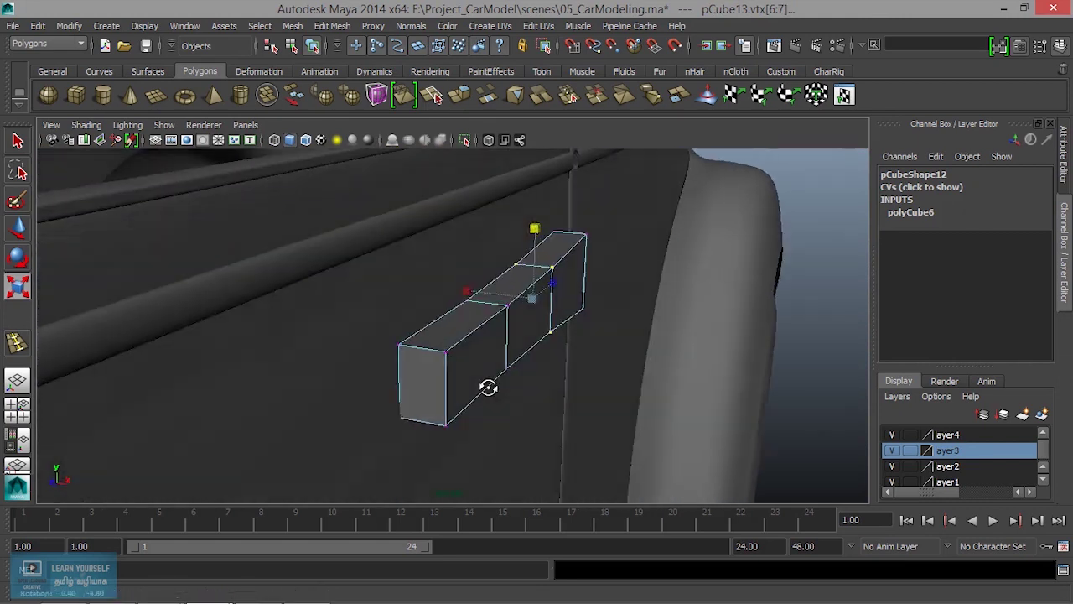
mouse_move(558, 396)
left_mouse_down("alt")
mouse_move(355, 363)
mouse_move(410, 390)
left_mouse_up("alt")
mouse_move(431, 382)
right_mouse_down()
mouse_move(471, 246)
mouse_move(499, 226)
right_mouse_up()
mouse_move(491, 275)
left_mouse_down("alt")
mouse_move(508, 360)
mouse_move(449, 372)
left_mouse_up("alt")
right_click_drag(412, 366, 513, 393, "alt")
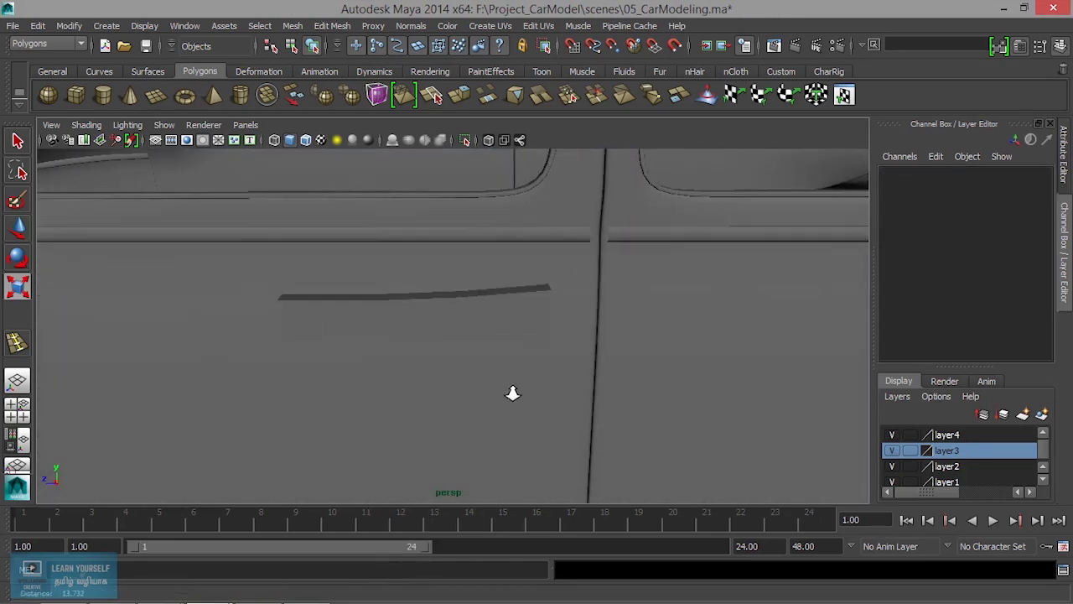
mouse_move(414, 393)
left_mouse_down("alt")
mouse_move(540, 383)
mouse_move(520, 369)
left_mouse_up("alt")
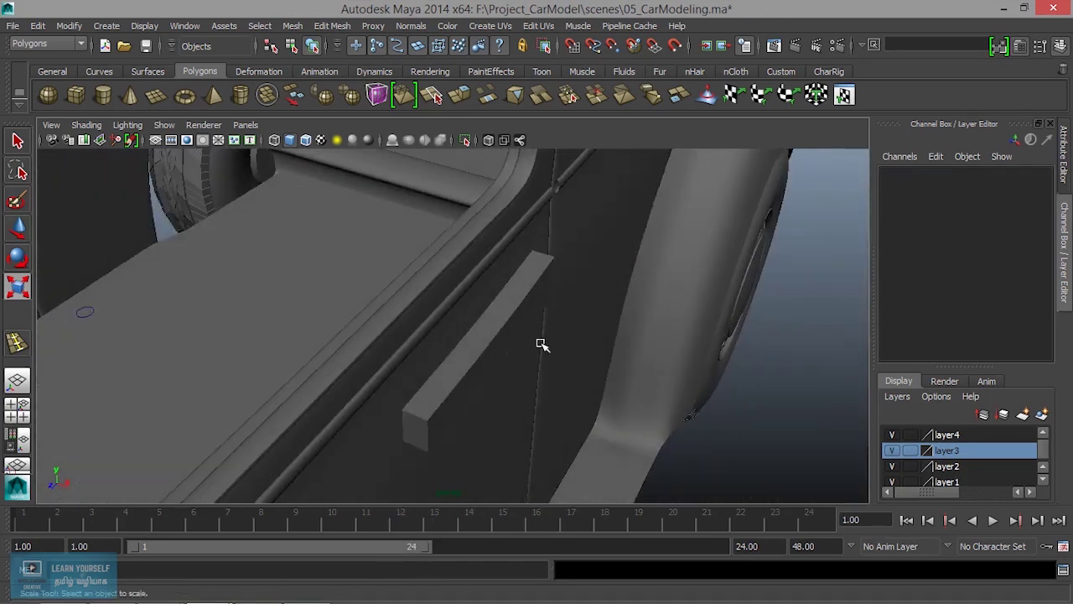
mouse_move(578, 343)
left_mouse_down("alt")
mouse_move(482, 338)
mouse_move(532, 364)
mouse_move(545, 294)
mouse_move(557, 403)
mouse_move(522, 363)
mouse_move(604, 383)
mouse_move(508, 332)
mouse_move(532, 385)
left_mouse_up("alt")
left_click(544, 295)
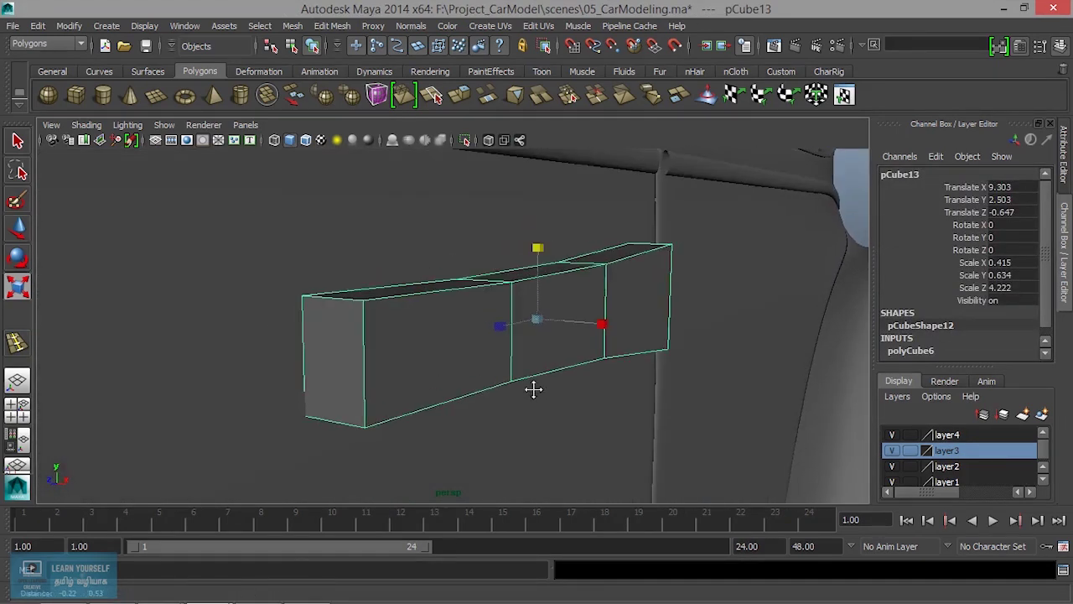
left_click(335, 27)
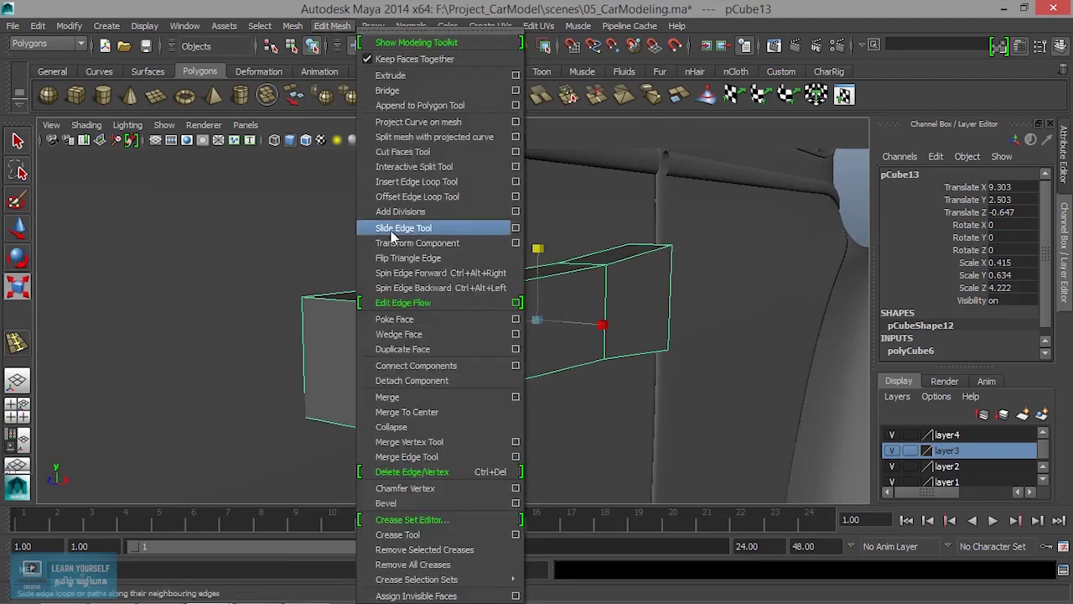
- Insert an edge loop along the bar and scale it up slightly to bulge the middle
left_click(411, 180)
left_click_drag(367, 365, 373, 376)
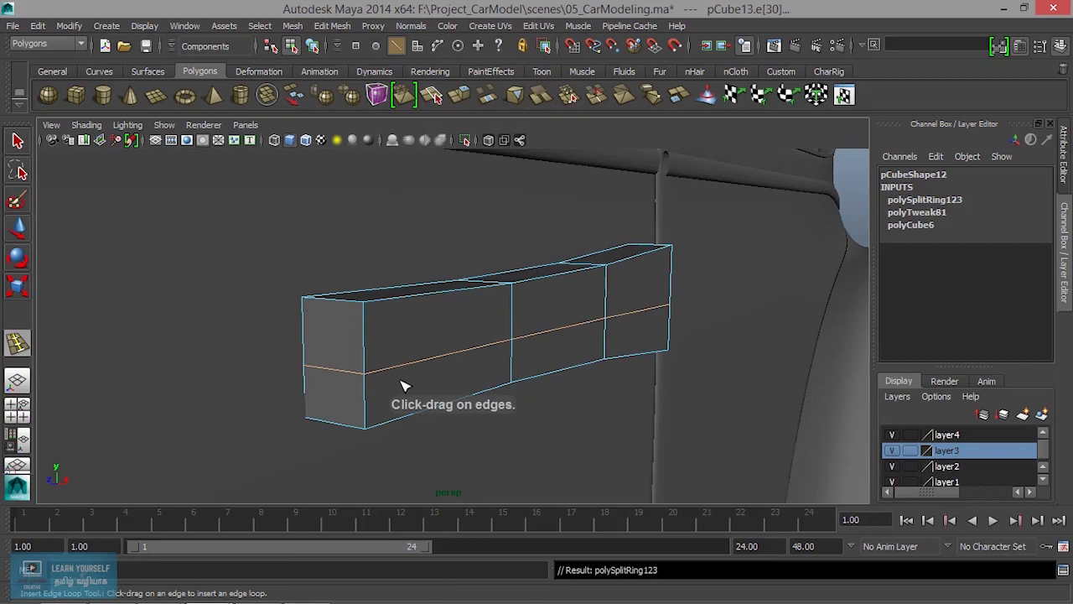
key("r")
middle_click_drag(558, 337, 559, 334)
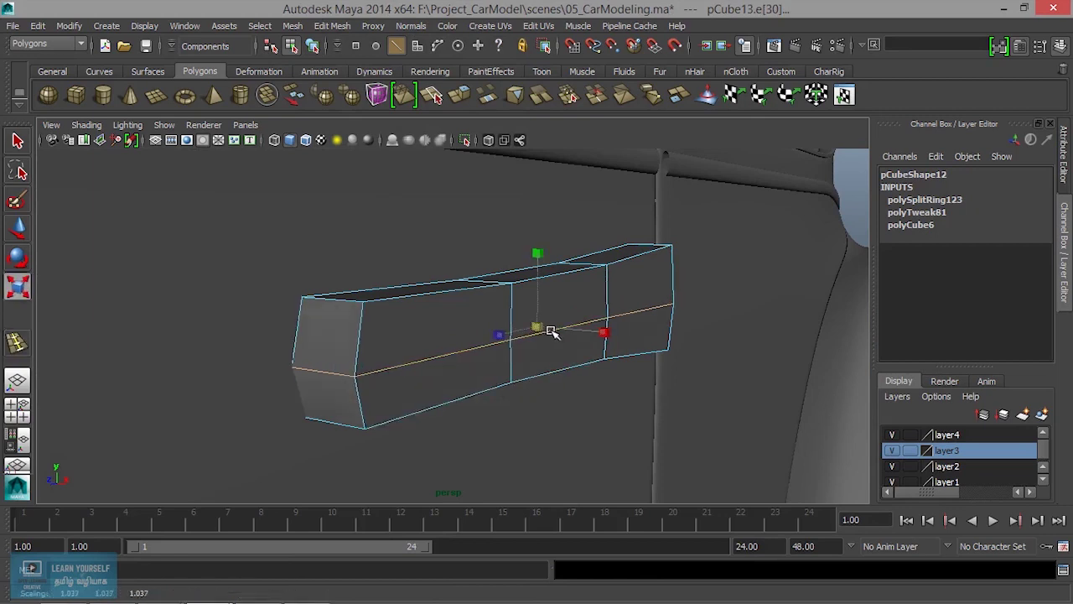
- In object mode, slide pCube13 along X to Translate X 9.462
mouse_move(559, 335)
left_mouse_down("alt")
mouse_move(591, 378)
mouse_move(625, 371)
mouse_move(643, 336)
mouse_move(661, 339)
left_mouse_up("alt")
mouse_move(549, 382)
left_mouse_down("alt")
mouse_move(522, 414)
mouse_move(355, 383)
mouse_move(280, 392)
left_mouse_up("alt")
right_click_drag(383, 250, 452, 228)
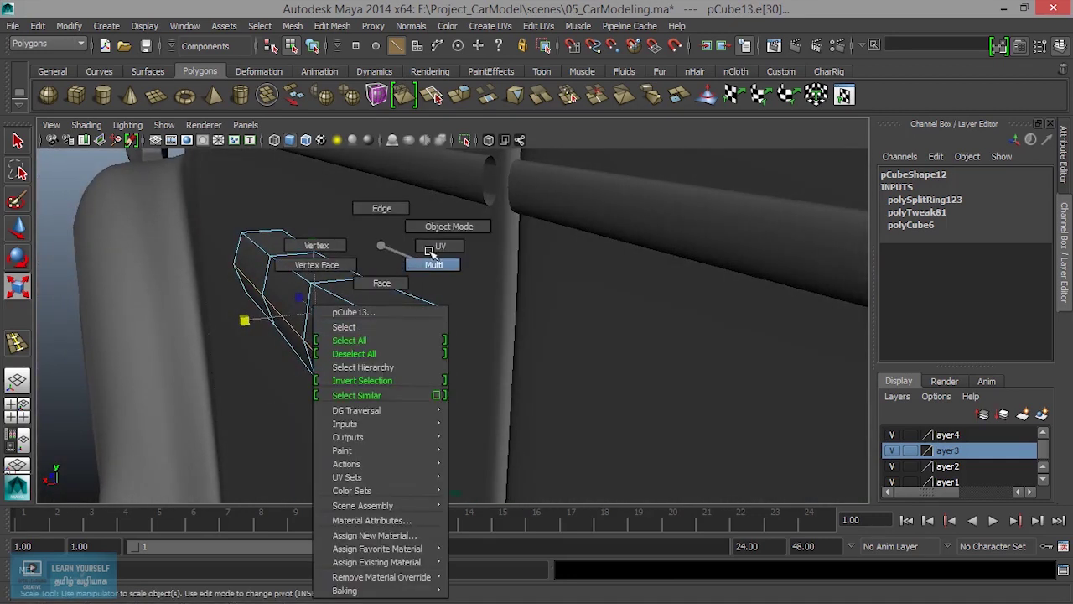
left_click_drag(380, 397, 378, 391, "alt")
key("w")
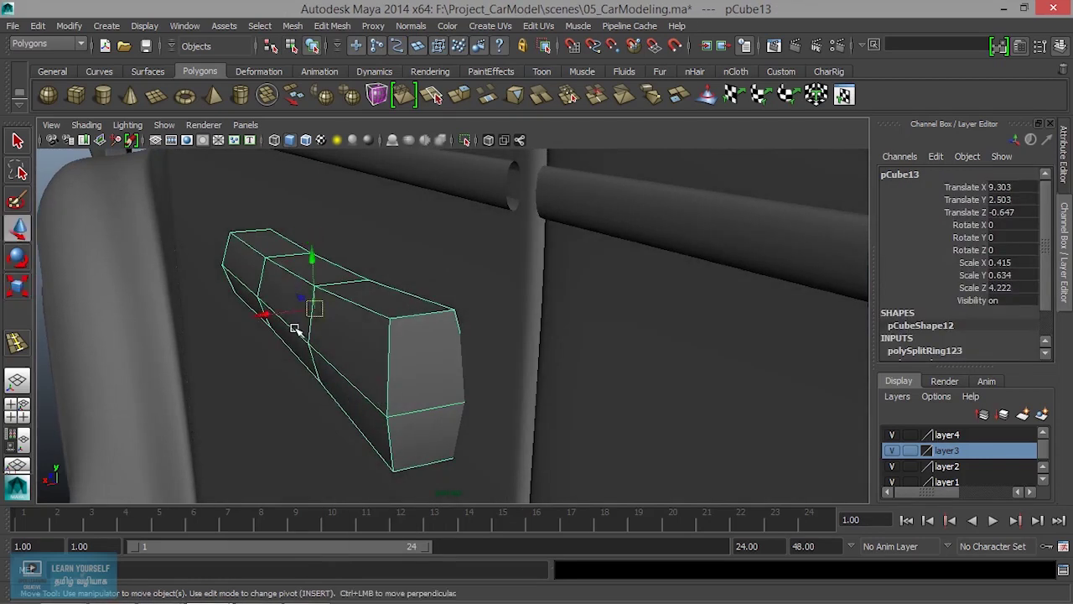
left_click_drag(251, 310, 252, 342)
right_click_drag(252, 342, 302, 390, "alt")
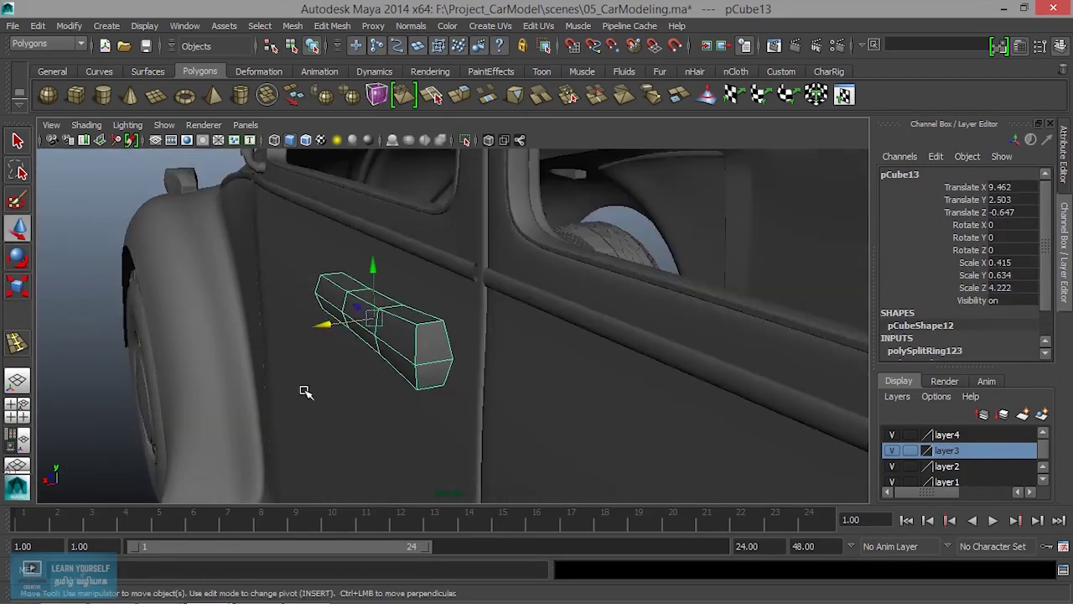
- Zoom to a close side-on view of the block and switch to face selection
left_click_drag(302, 390, 438, 383, "alt")
mouse_move(438, 383)
right_mouse_down("alt")
mouse_move(541, 418)
mouse_move(582, 398)
right_mouse_up("alt")
left_click_drag(581, 397, 538, 388, "alt")
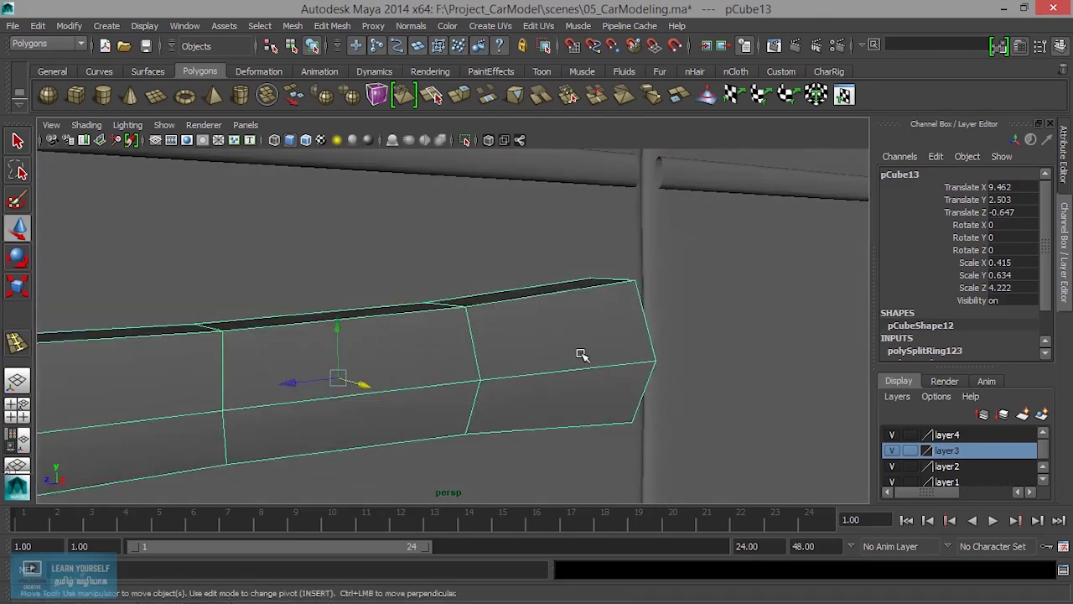
right_click_drag(579, 244, 579, 282)
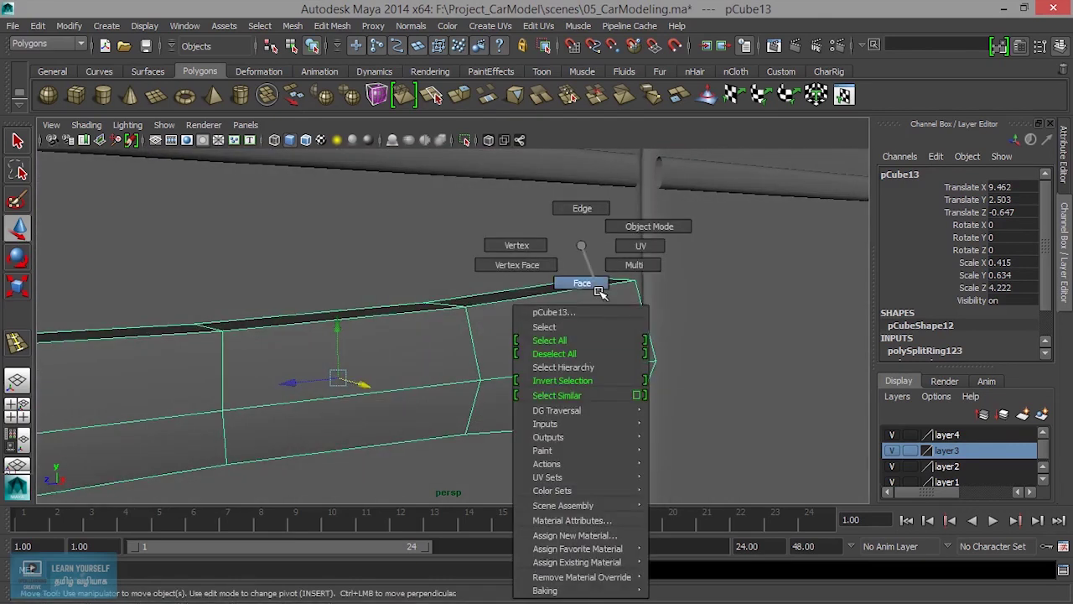
left_click(579, 314)
- Extrude the block's front end face three times, insetting each new face inward
left_click(571, 418)
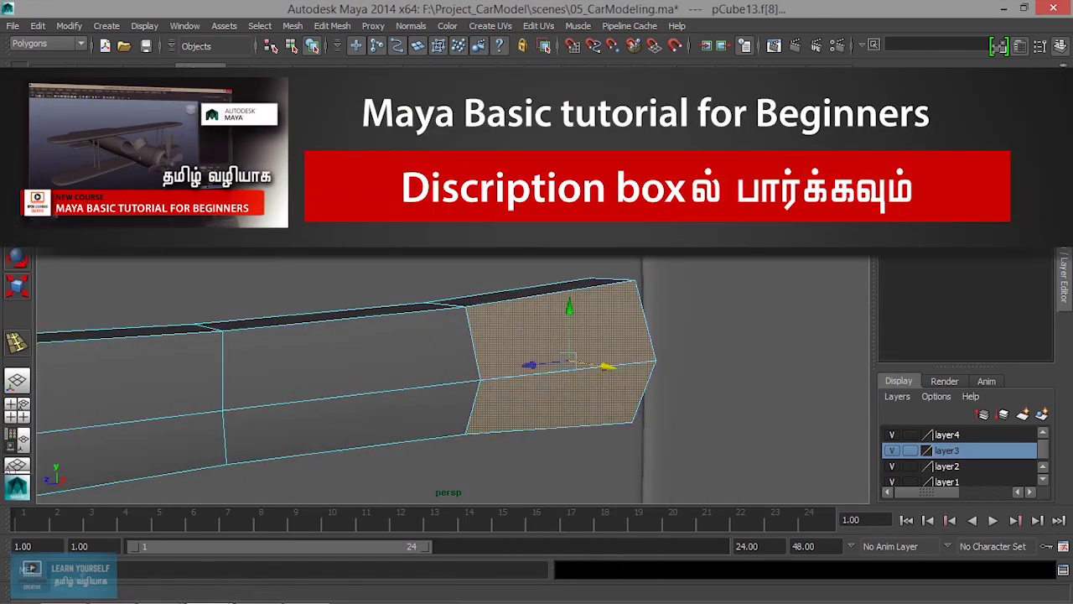
key("ctrl+e")
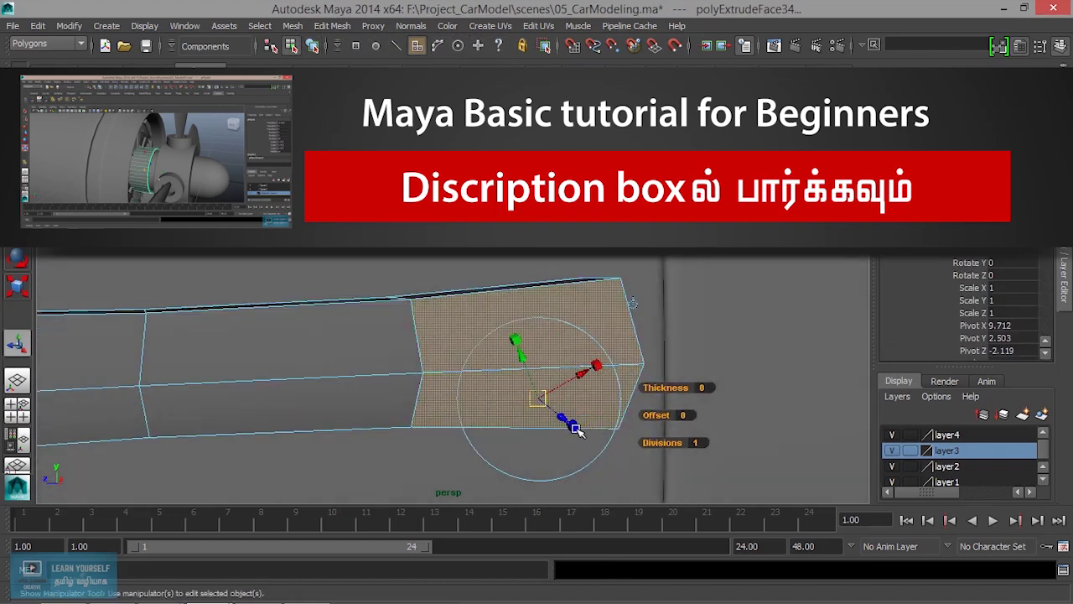
left_click_drag(540, 403, 629, 431)
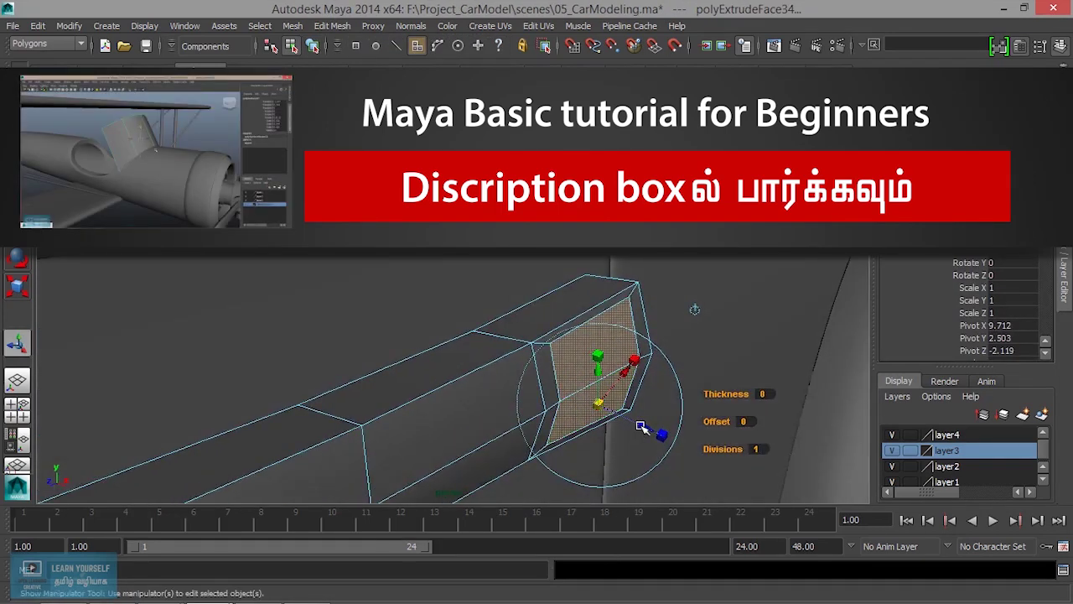
key("ctrl+e")
left_click_drag(634, 419, 624, 421)
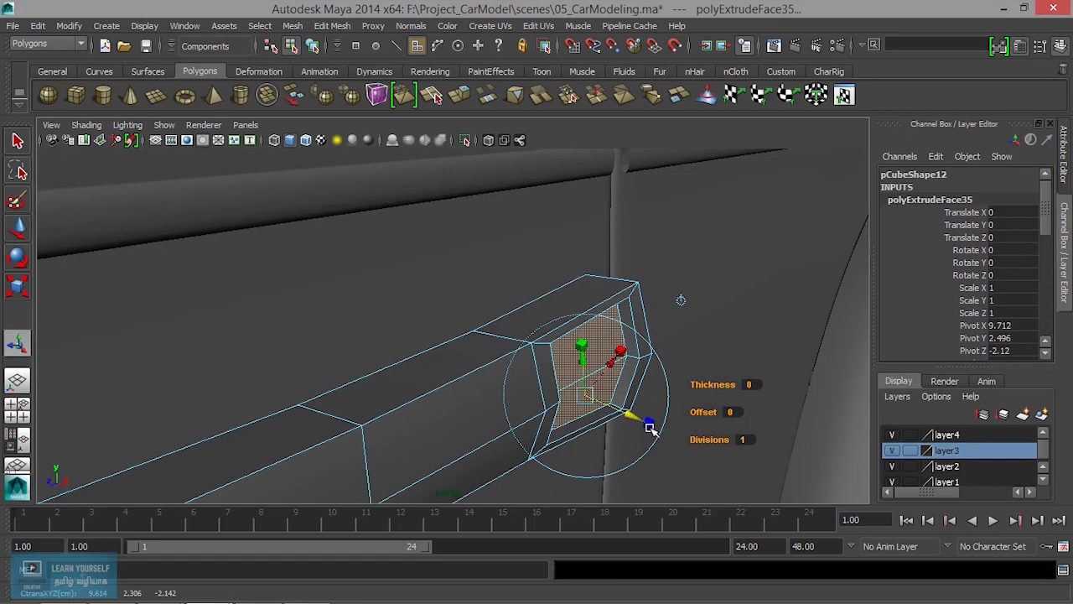
key("ctrl+e")
left_click_drag(586, 395, 585, 394)
- Extrude twice more, pushing one face in along Z and shrinking the innermost face
key("ctrl+e")
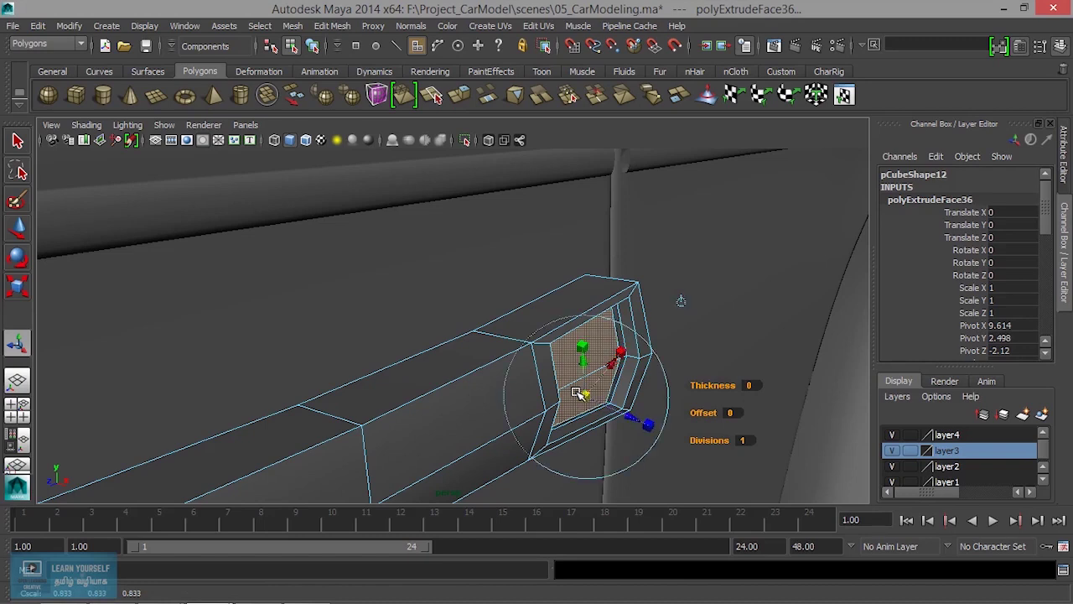
left_click_drag(631, 419, 650, 424)
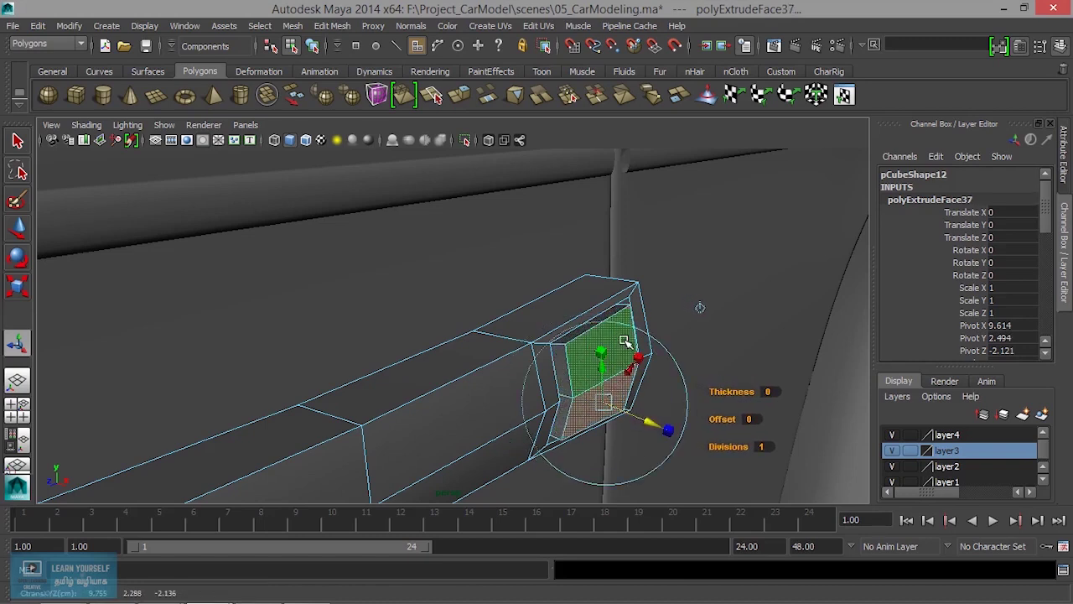
key("ctrl+e")
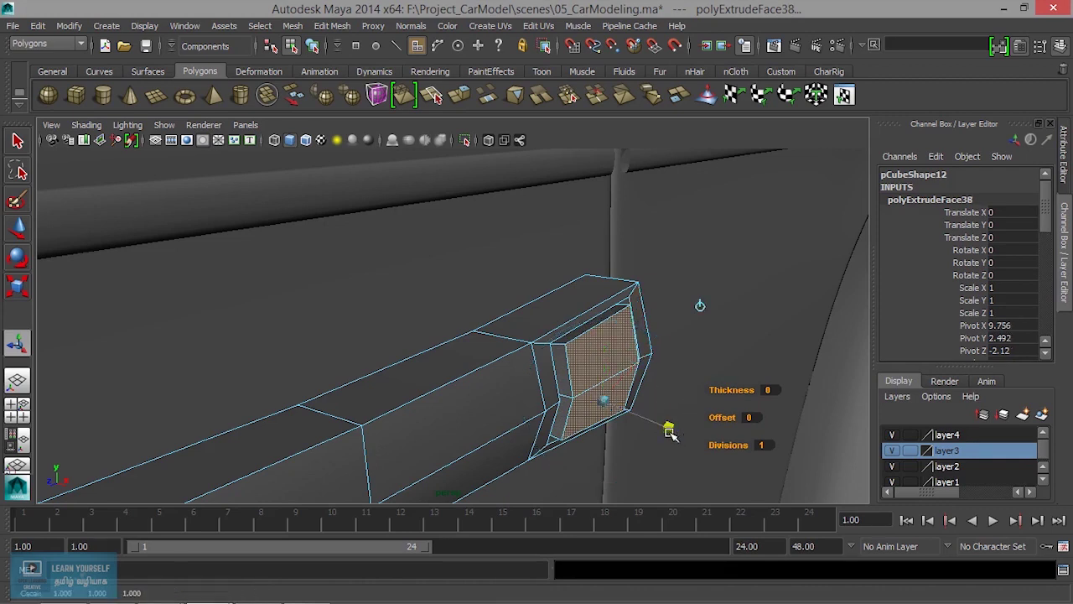
left_click_drag(623, 411, 599, 400)
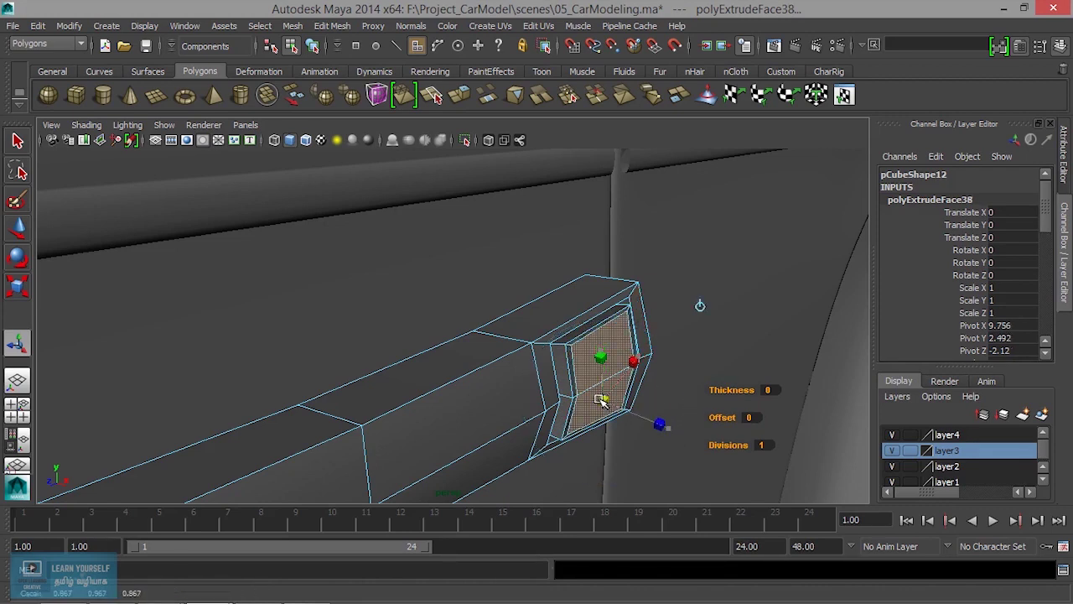
right_click_drag(465, 244, 538, 220)
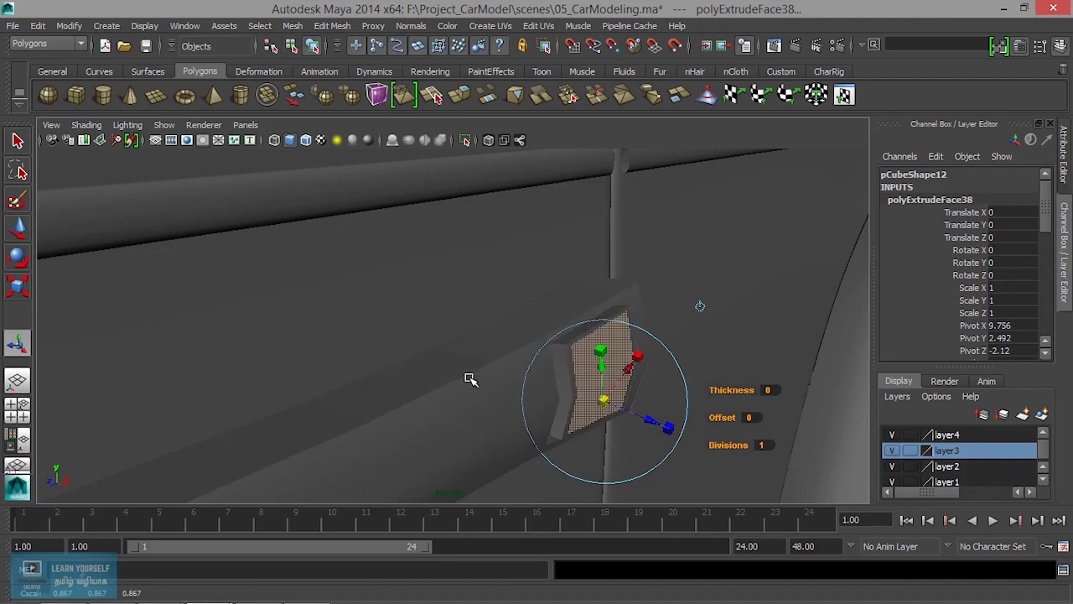
- Orbit to a side view and select the door handle
scroll(471, 380, "down", 3)
scroll(470, 380, "down", 4)
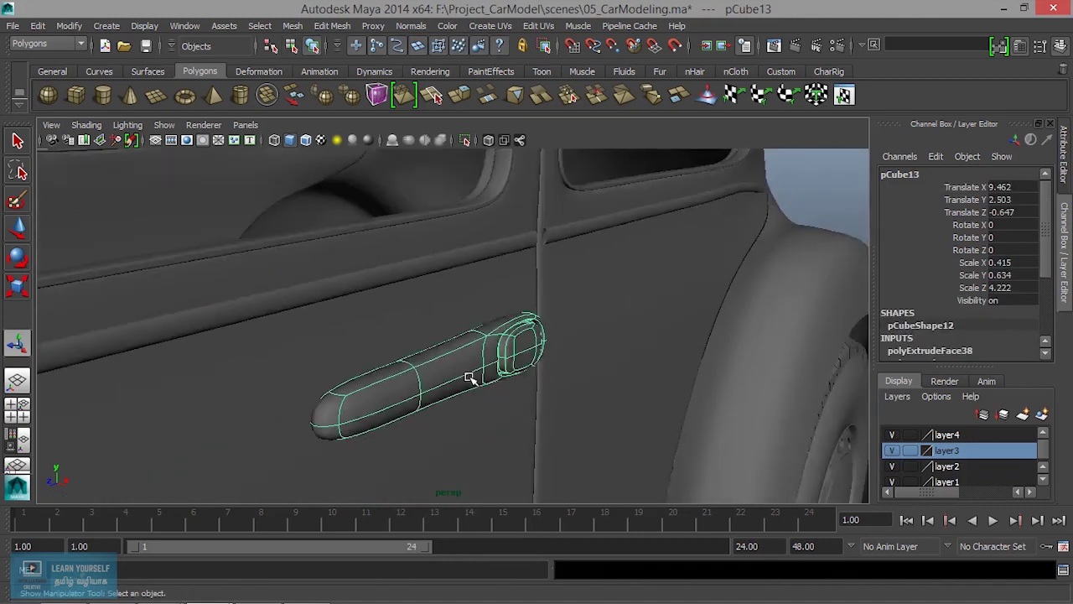
left_click(801, 203)
mouse_move(807, 201)
left_mouse_down("alt")
mouse_move(511, 299)
mouse_move(541, 288)
mouse_move(477, 347)
left_mouse_up("alt")
left_click(478, 347)
left_click_drag(414, 383, 532, 376, "alt")
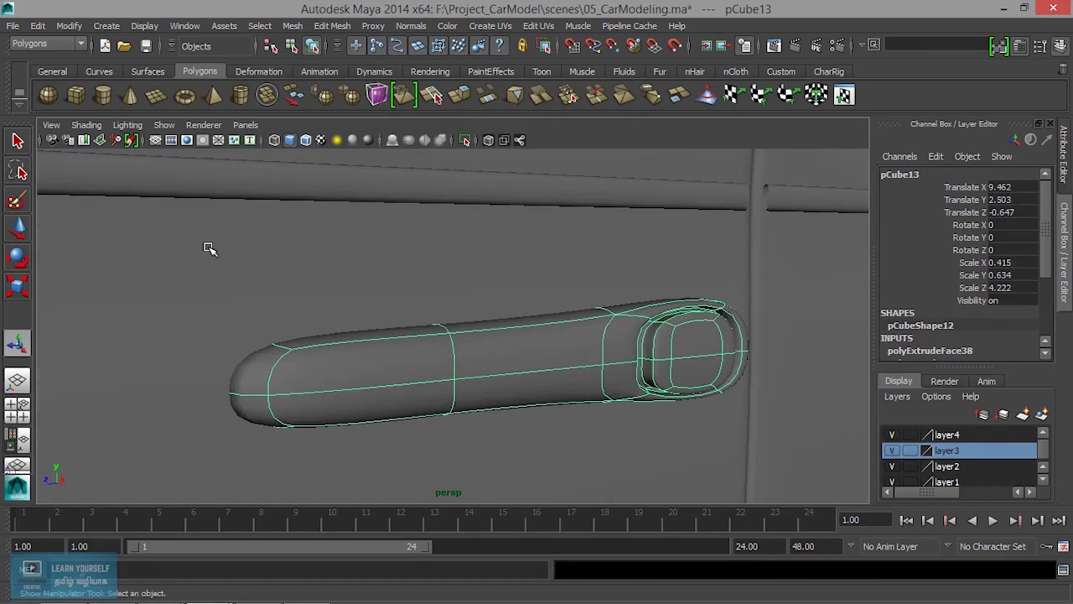
- Insert an edge loop near the handle's rounded left end (polySplitRing124)
left_click(332, 26)
left_click(394, 183)
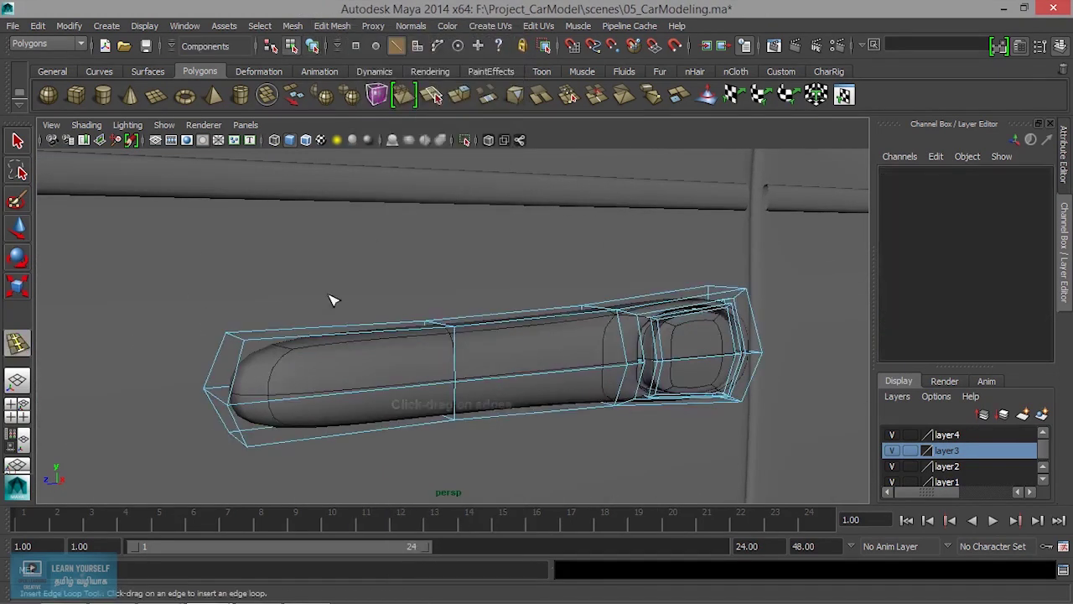
left_click(280, 342)
left_click_drag(276, 342, 297, 354, "alt")
mouse_move(296, 355)
right_mouse_down("alt")
mouse_move(276, 363)
mouse_move(424, 450)
right_mouse_up("alt")
left_click_drag(423, 450, 442, 342, "alt")
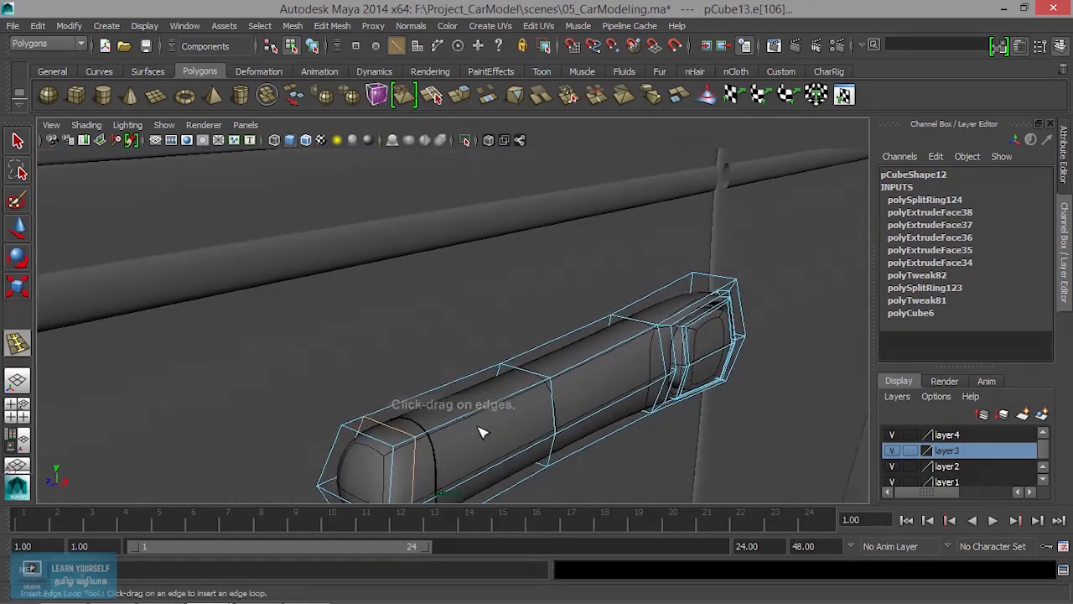
- Turn off the smooth preview and switch to vertex selection
key("q")
key("3")
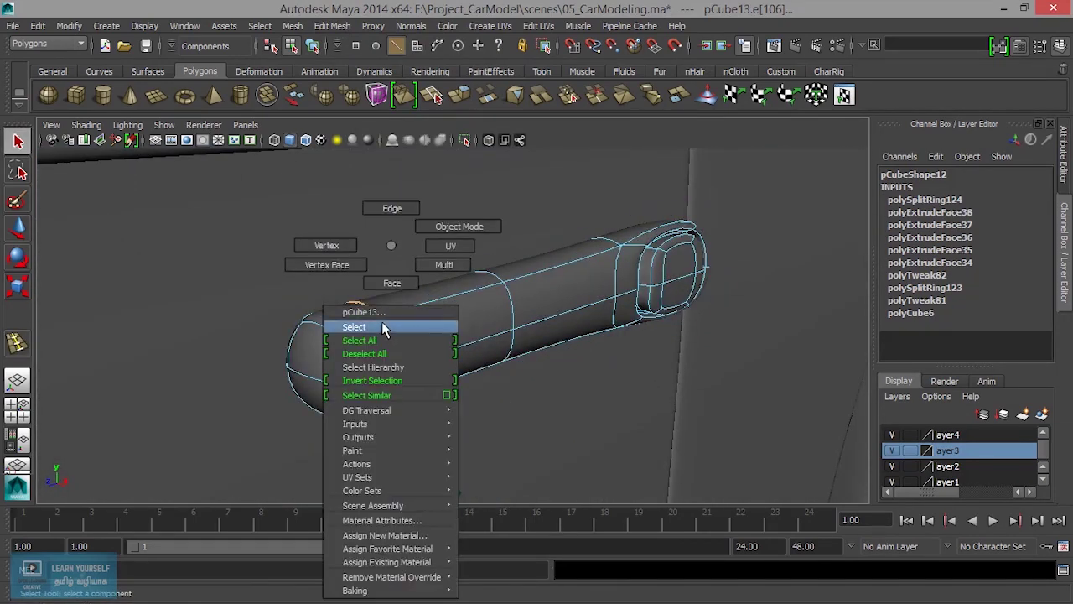
right_click_drag(383, 247, 319, 242)
mouse_move(319, 242)
left_mouse_down("alt")
mouse_move(343, 328)
mouse_move(470, 364)
mouse_move(338, 285)
left_mouse_up("alt")
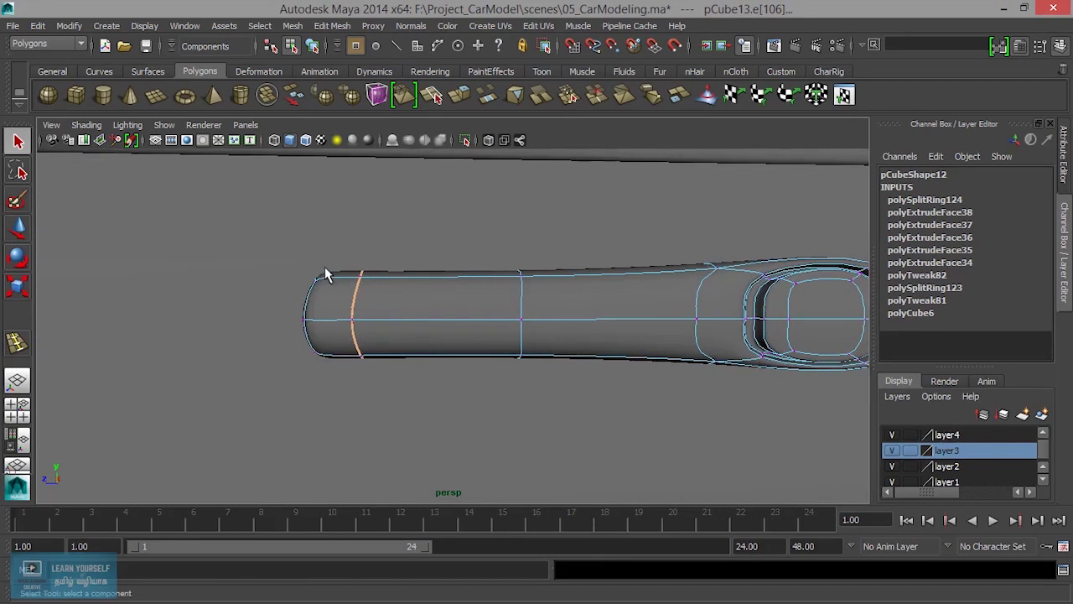
- Marquee-select the handle's tip vertices and scale them closer together
mouse_move(332, 378)
left_mouse_down()
mouse_move(316, 388)
mouse_move(389, 396)
left_mouse_up()
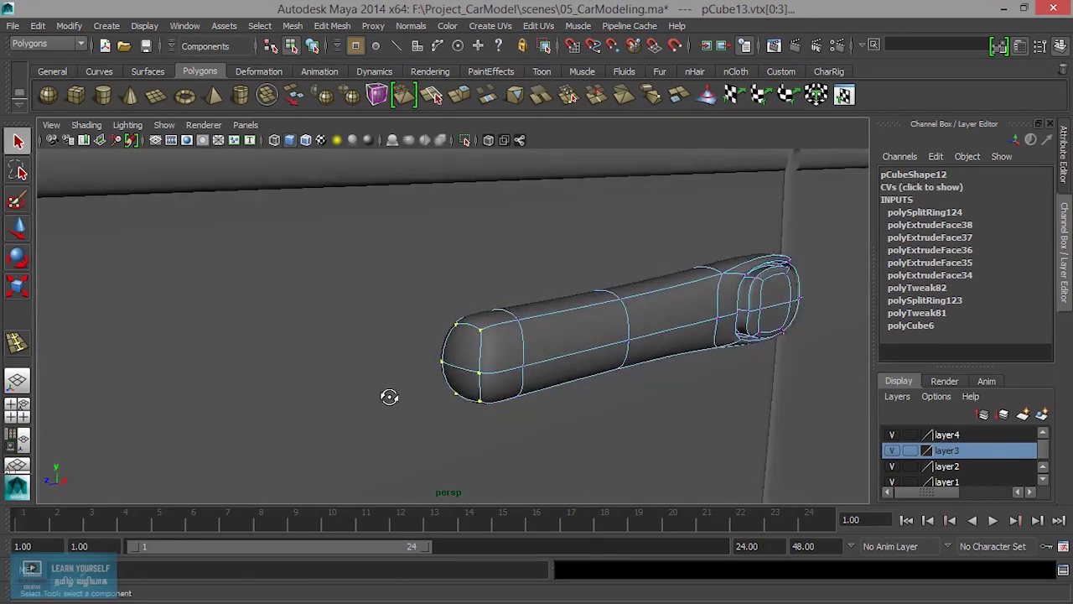
key("r")
left_click_drag(459, 362, 434, 360)
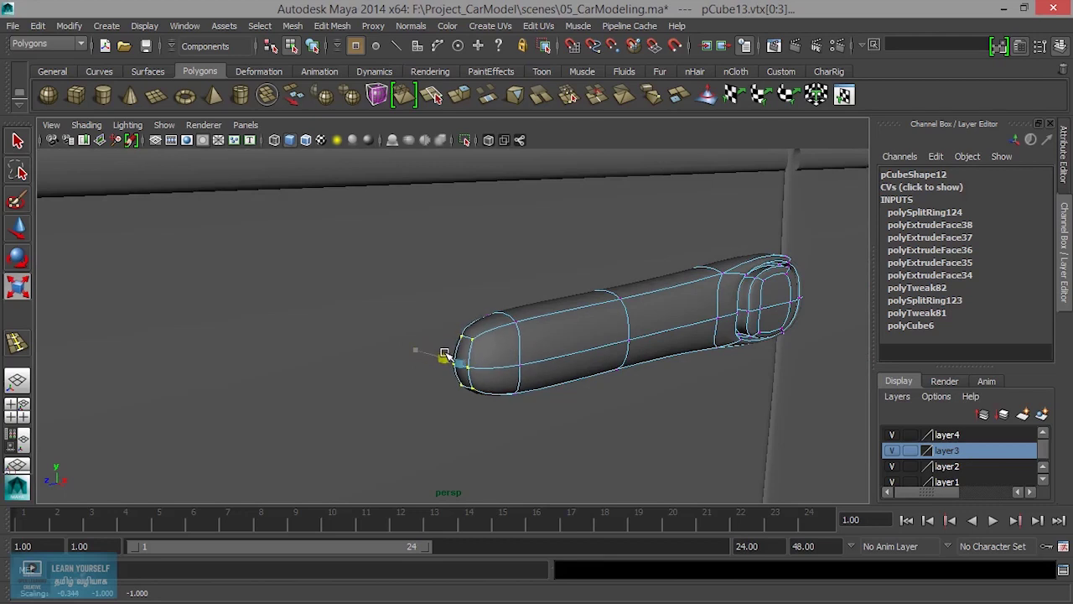
mouse_move(453, 354)
left_mouse_down("alt")
mouse_move(508, 422)
mouse_move(555, 433)
mouse_move(520, 424)
left_mouse_up("alt")
- Move the tip vertices to slant the rounded end into a taper
key("w")
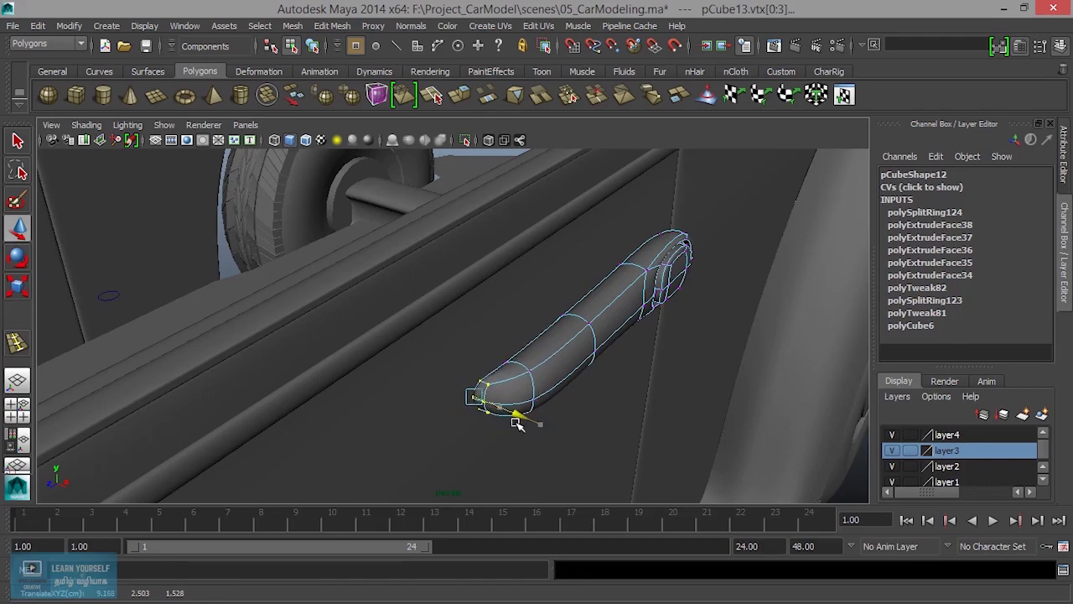
key("bracketleft")
key("bracketleft")
key("bracketright")
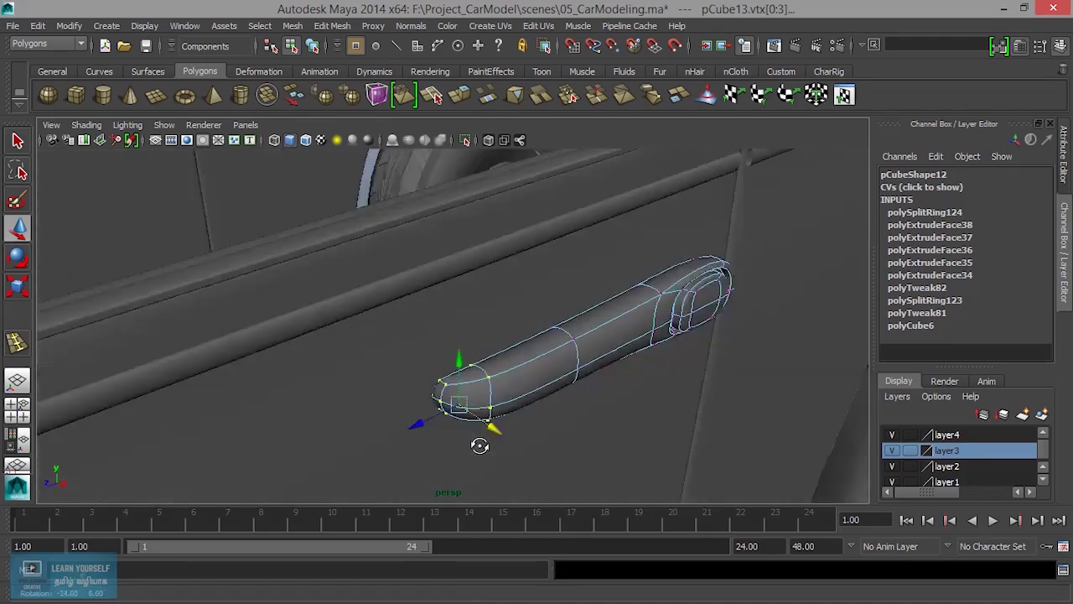
left_click_drag(503, 436, 493, 426)
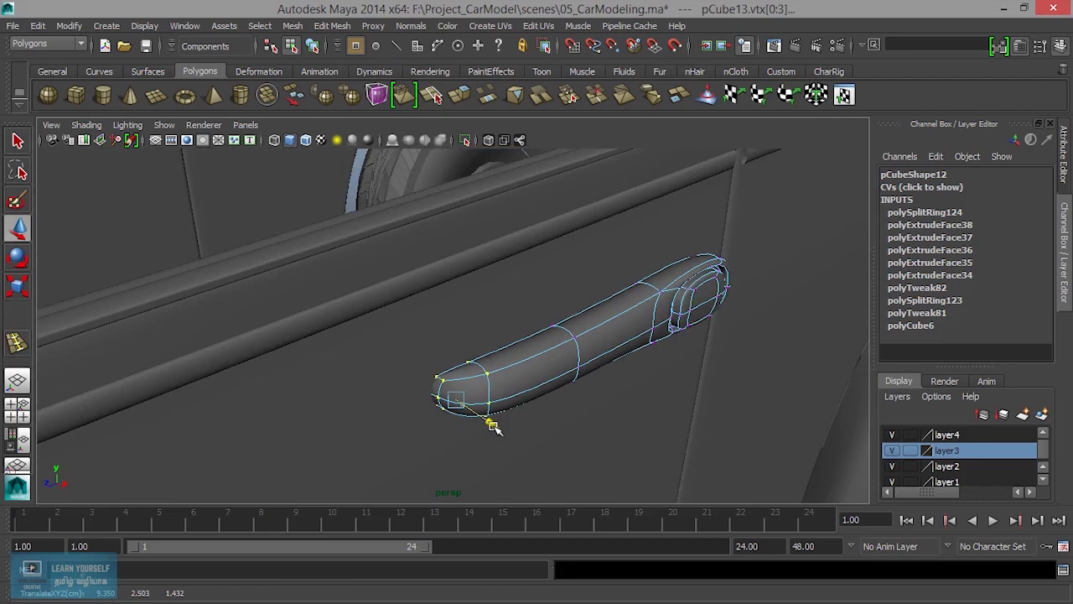
key("bracketleft")
key("bracketleft")
- Return to object mode, select the handle, and nudge it slightly along X
right_click_drag(601, 264, 663, 234)
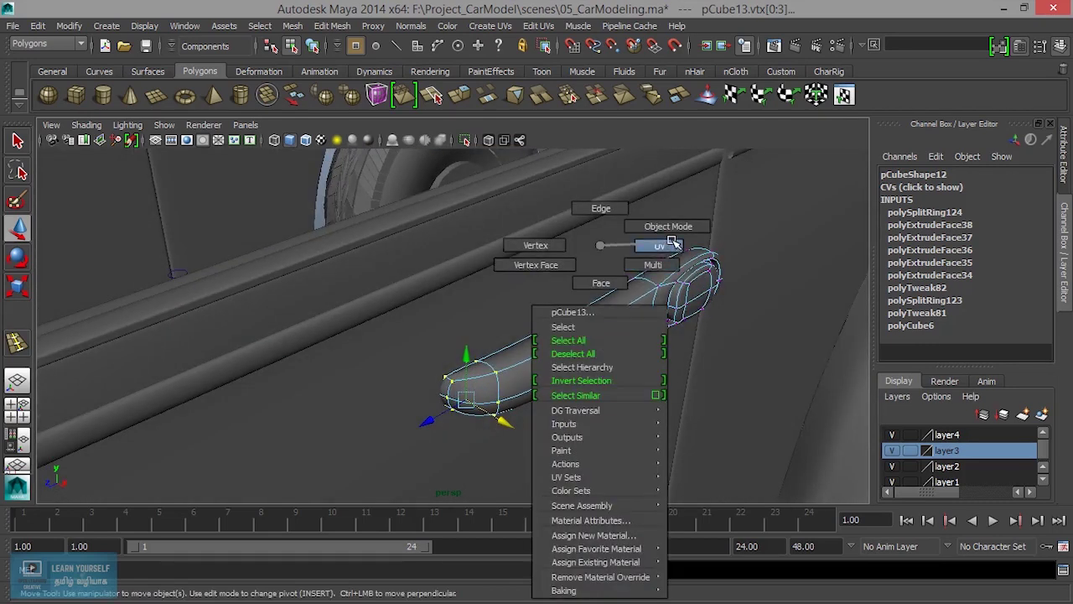
left_click(632, 329)
left_click_drag(661, 360, 646, 348)
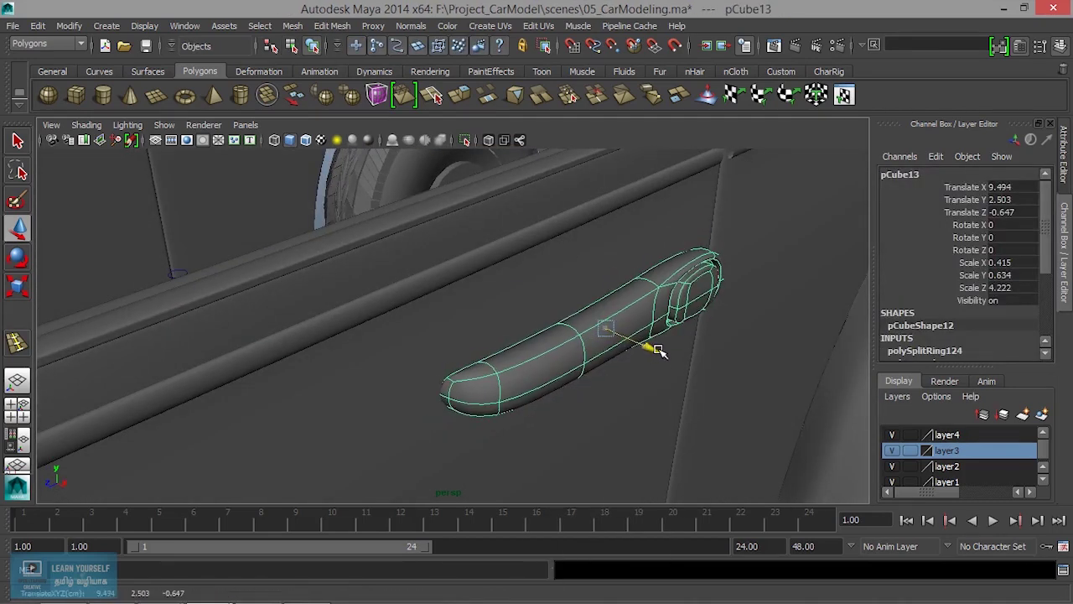
- Turn off smooth preview and insert an edge loop across the door handle's end
mouse_move(647, 350)
right_mouse_down("alt")
mouse_move(575, 403)
mouse_move(711, 411)
mouse_move(531, 318)
right_mouse_up("alt")
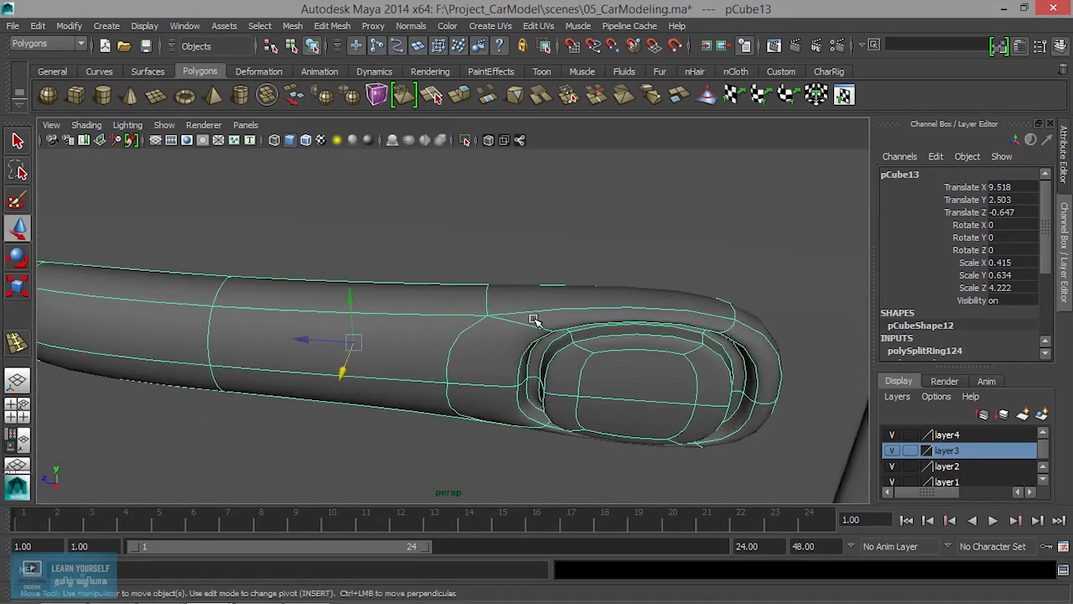
left_click_drag(531, 318, 570, 324, "alt")
key("1")
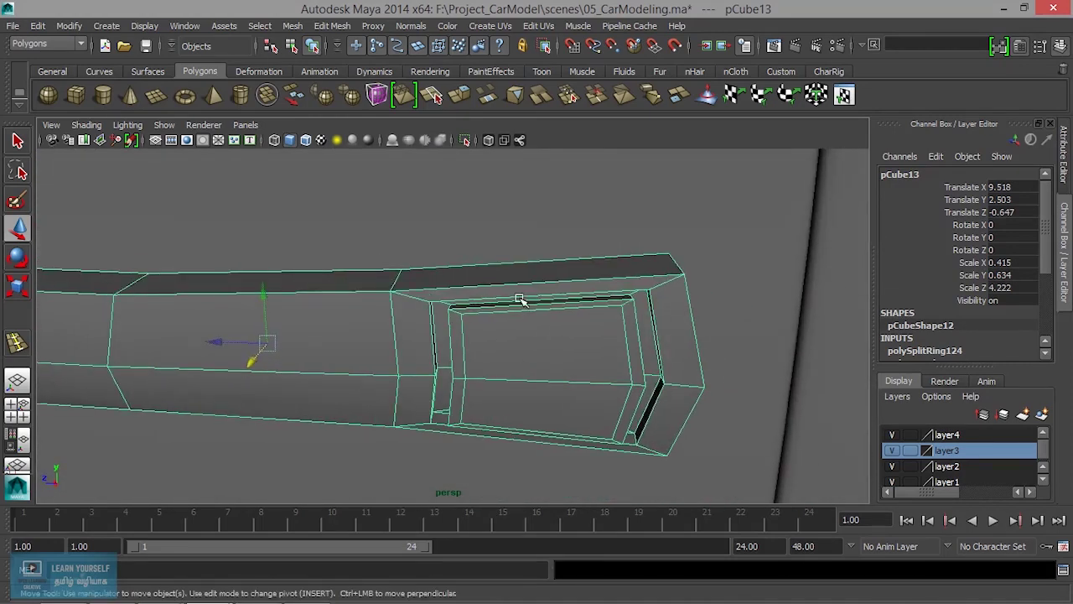
left_click_drag(520, 299, 541, 235, "alt")
mouse_move(545, 275)
left_mouse_down("alt")
mouse_move(550, 257)
mouse_move(549, 276)
mouse_move(536, 276)
left_mouse_up("alt")
left_click(327, 28)
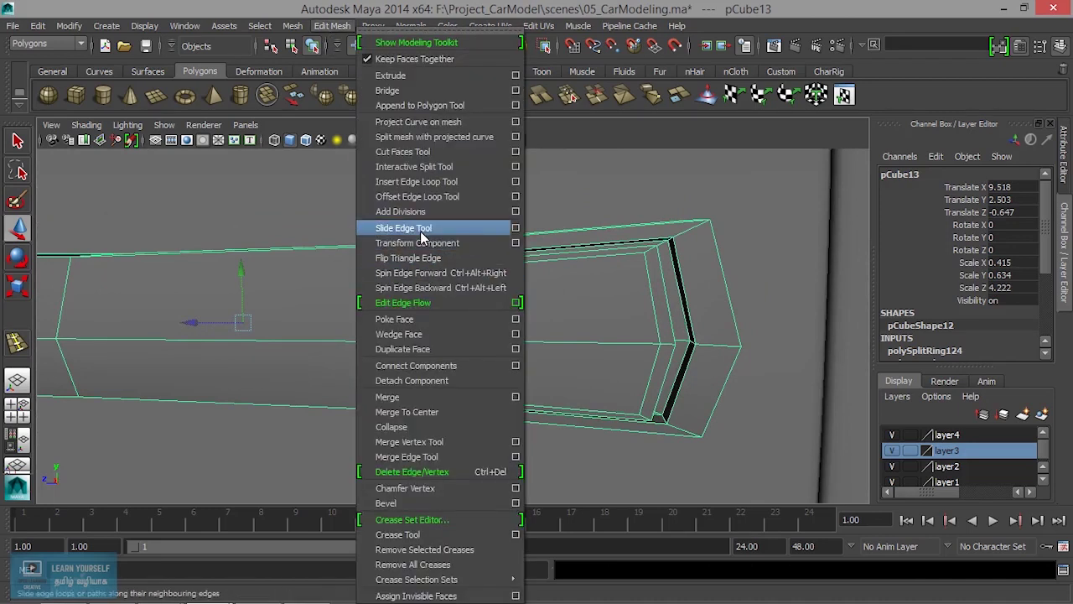
left_click(422, 182)
mouse_move(550, 251)
left_mouse_down()
mouse_move(546, 268)
mouse_move(558, 280)
left_mouse_up()
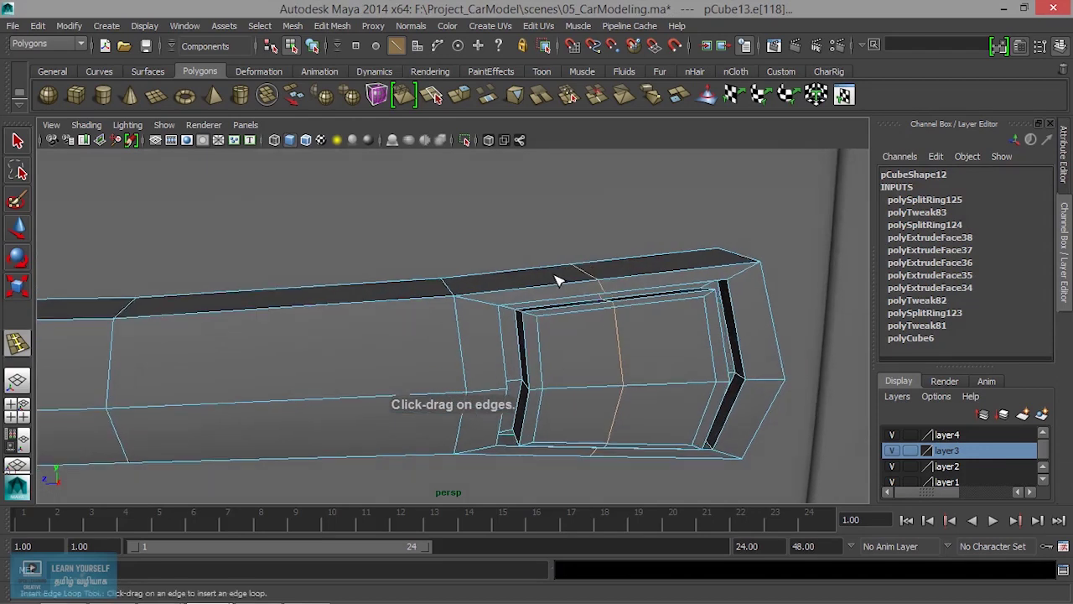
key("q")
- Select the two vertices at the handle end and scale them apart in Y to round the grip
right_click_drag(599, 248, 532, 245)
mouse_move(606, 287)
left_mouse_down("alt")
mouse_move(532, 247)
mouse_move(551, 250)
left_mouse_up("alt")
mouse_move(560, 294)
left_mouse_down("alt")
mouse_move(538, 291)
mouse_move(567, 294)
mouse_move(532, 383)
left_mouse_up("alt")
key("r")
left_click_drag(483, 203, 483, 176)
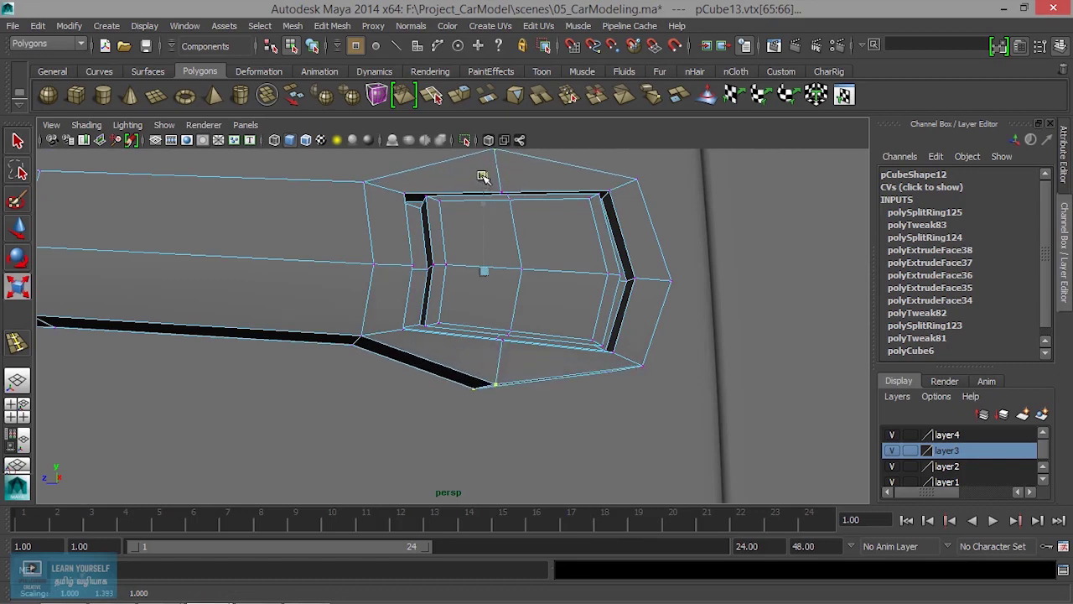
mouse_move(498, 242)
left_mouse_down("alt")
mouse_move(438, 319)
mouse_move(581, 365)
mouse_move(567, 342)
mouse_move(582, 343)
mouse_move(542, 330)
left_mouse_up("alt")
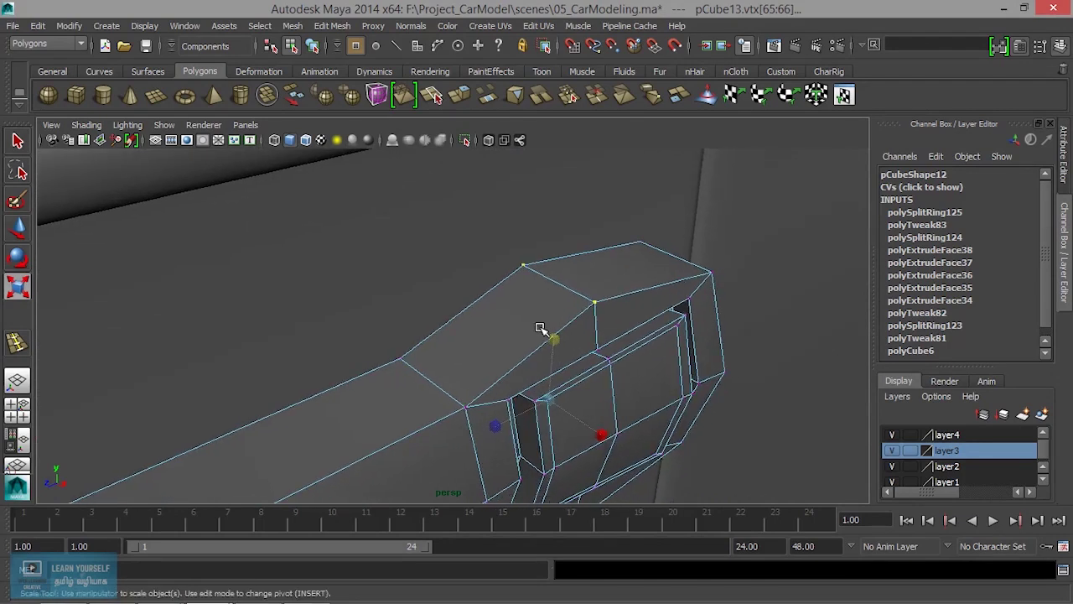
scroll(537, 325, "down", 3)
scroll(547, 340, "down", 3)
mouse_move(532, 359)
middle_mouse_down("alt")
mouse_move(570, 352)
mouse_move(635, 288)
middle_mouse_up("alt")
scroll(634, 288, "up", 3)
left_click_drag(503, 364, 514, 354, "alt")
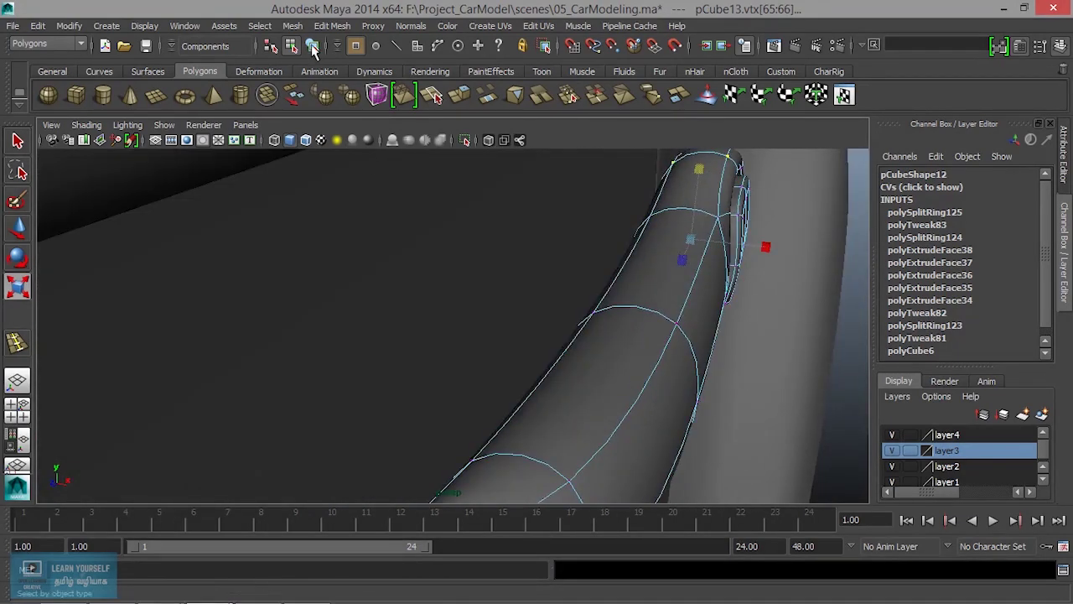
- Insert a second edge loop running along the handle and return to object mode
left_click(323, 26)
left_click(409, 182)
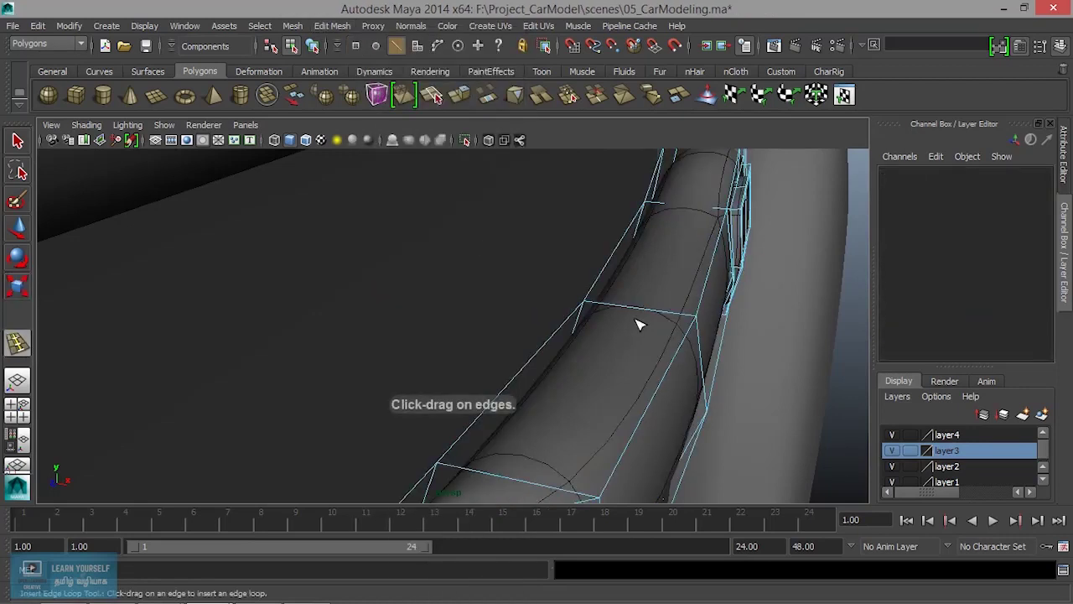
left_click(643, 312)
mouse_move(625, 367)
left_mouse_down("alt")
mouse_move(570, 377)
mouse_move(486, 353)
left_mouse_up("alt")
key("q")
right_click_drag(537, 235, 597, 222)
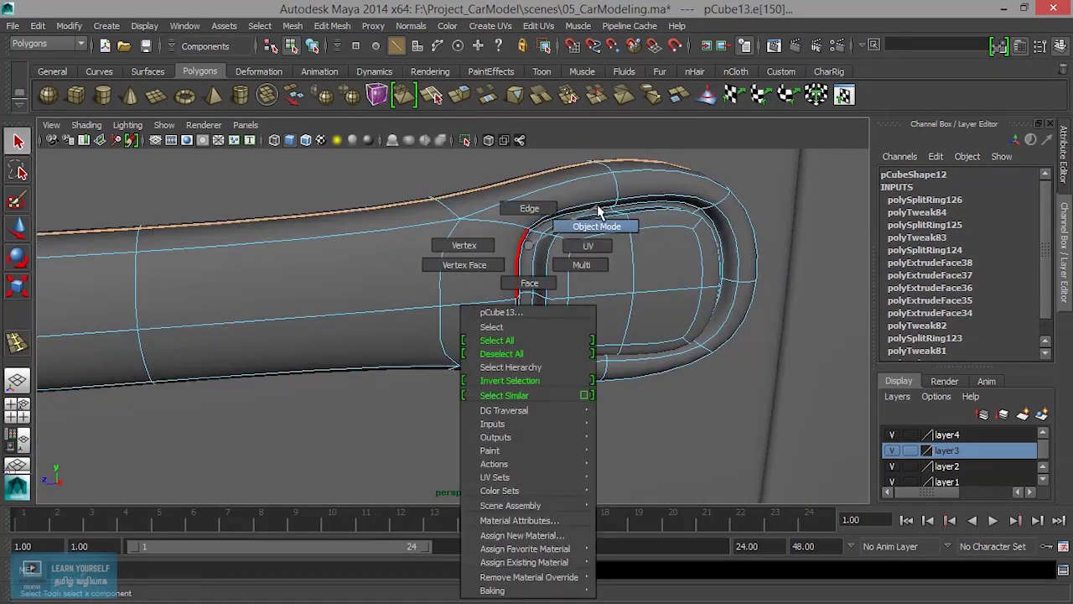
- Select the pCube13 door handle from a straight side view of the car
scroll(578, 353, "down", 5)
scroll(571, 393, "down", 3)
scroll(570, 394, "down", 5)
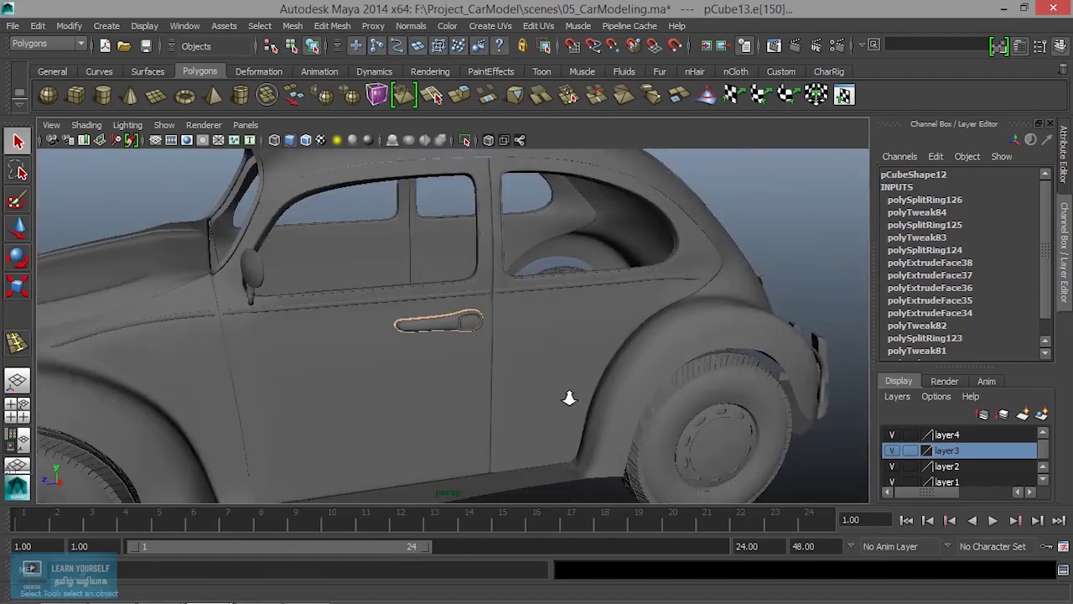
left_click(799, 219)
mouse_move(648, 318)
left_mouse_down("alt")
mouse_move(587, 290)
mouse_move(317, 335)
left_mouse_up("alt")
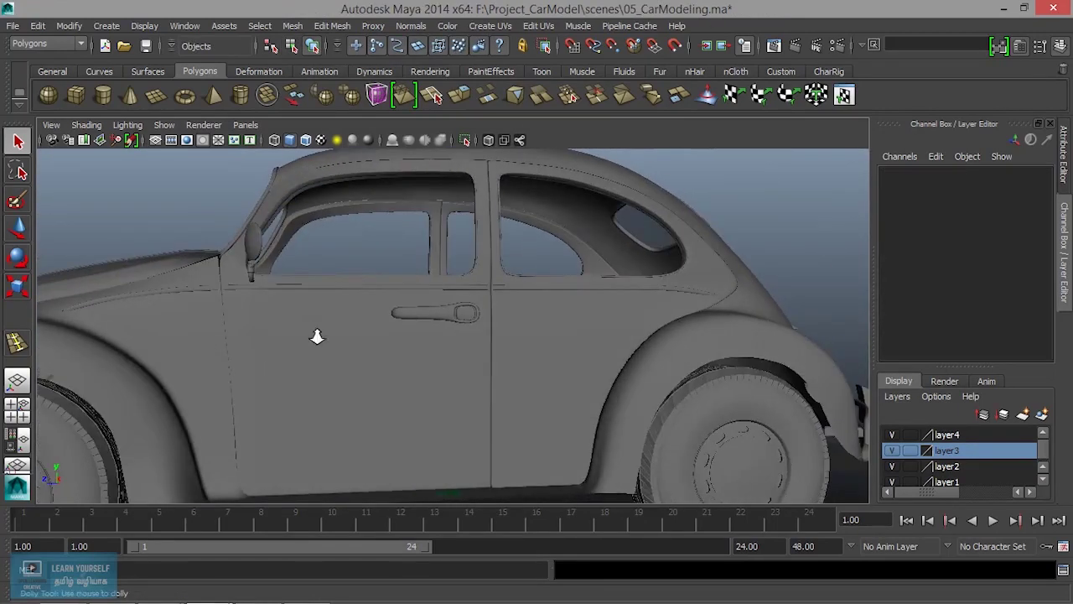
scroll(483, 315, "up", 5)
left_click(471, 310)
- Scale the handle down uniformly to X 0.318, Y 0.486, Z 3.24
key("r")
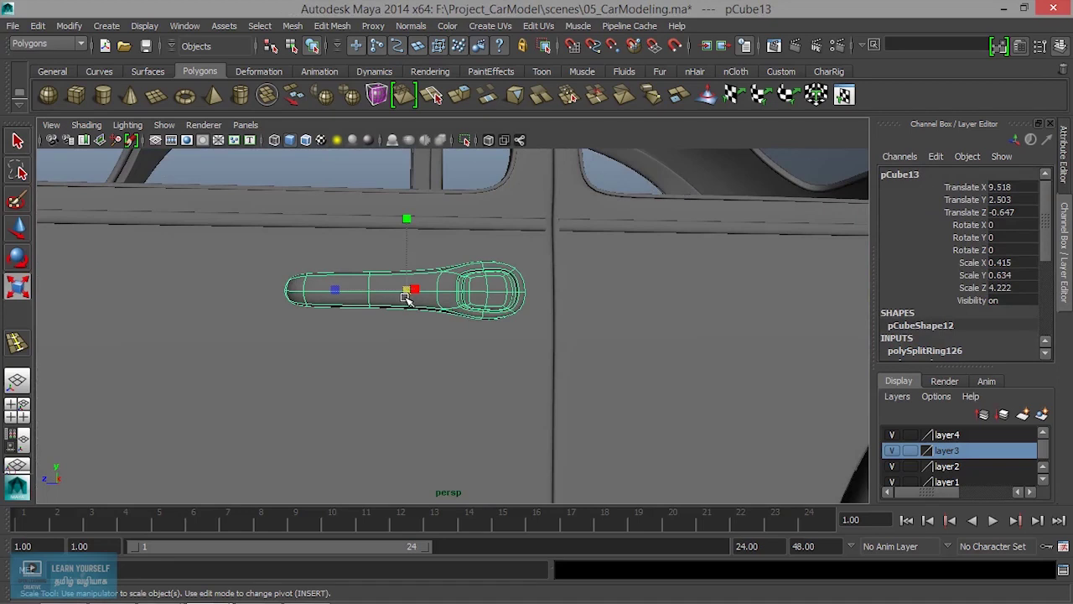
left_click_drag(404, 298, 460, 365, "alt")
left_click_drag(448, 325, 419, 323)
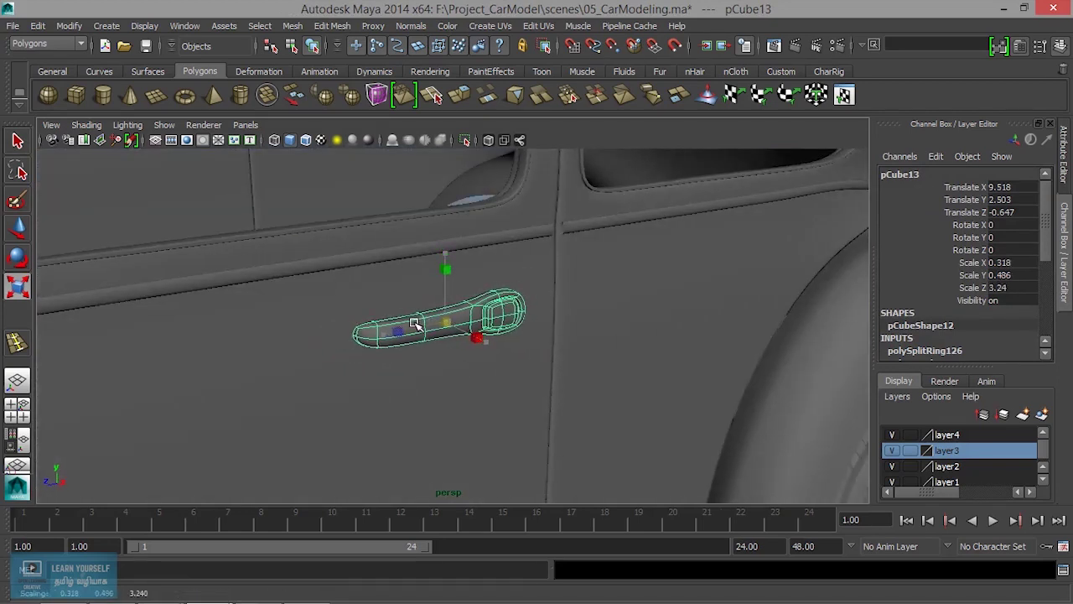
scroll(453, 381, "down", 3)
scroll(454, 381, "down", 2)
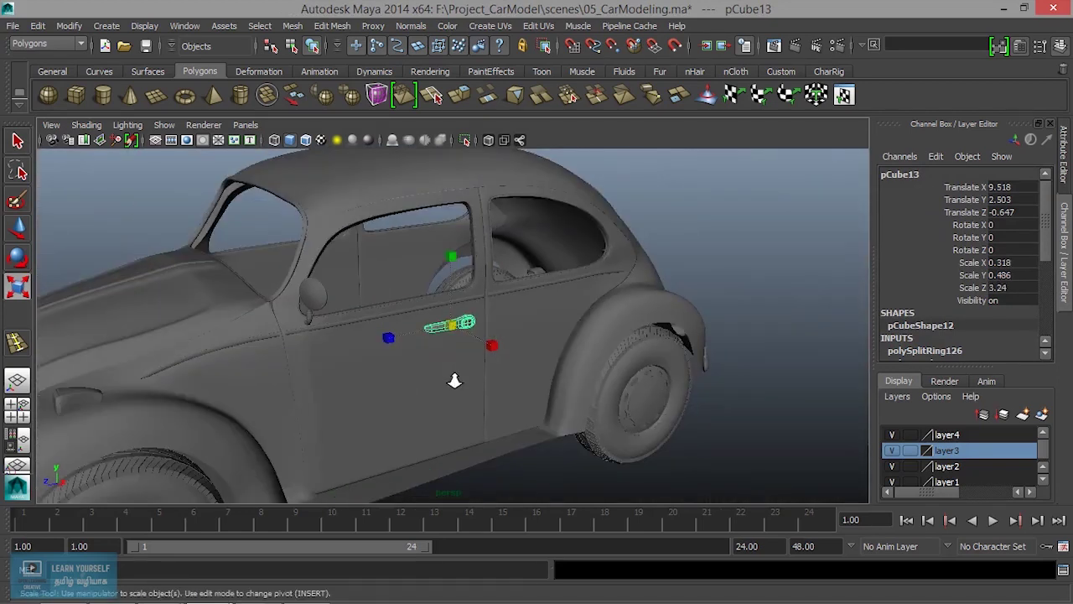
left_click(533, 488)
mouse_move(509, 479)
left_mouse_down("alt")
mouse_move(470, 472)
mouse_move(350, 386)
left_mouse_up("alt")
mouse_move(350, 385)
right_mouse_down("alt")
mouse_move(460, 386)
mouse_move(512, 345)
mouse_move(573, 441)
mouse_move(574, 411)
right_mouse_up("alt")
- Move the pCube13 handle along its Z depth so it sits against the door panel
left_click(468, 318)
left_click_drag(573, 411, 510, 347, "alt")
left_click(520, 404)
mouse_move(522, 408)
left_mouse_down("alt")
mouse_move(531, 400)
mouse_move(431, 388)
left_mouse_up("alt")
mouse_move(431, 388)
right_mouse_down("alt")
mouse_move(466, 374)
mouse_move(513, 408)
right_mouse_up("alt")
scroll(546, 408, "down", 2)
scroll(546, 411, "down", 3)
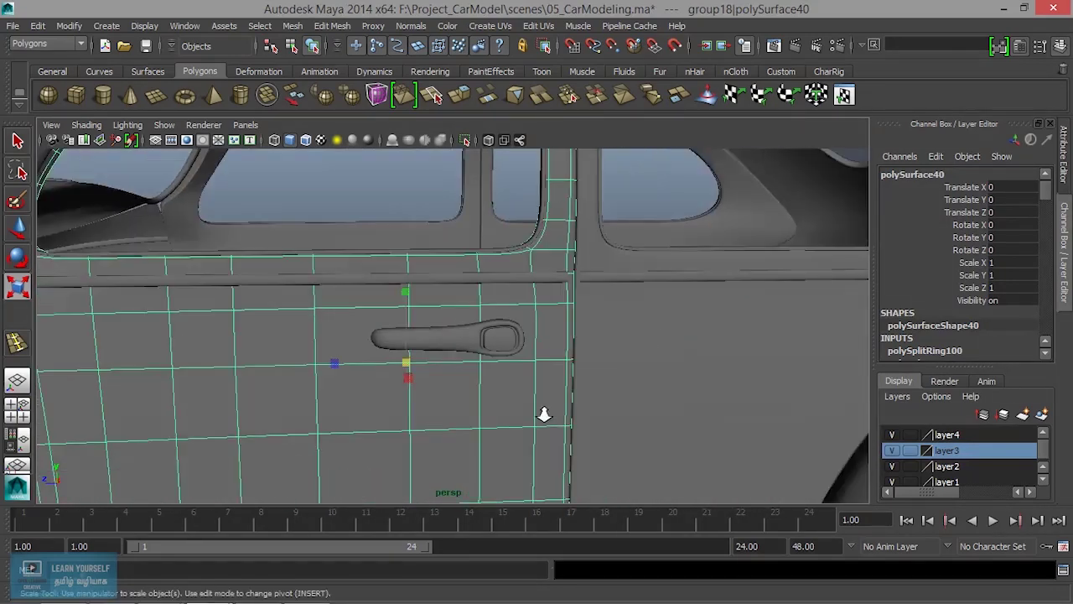
scroll(544, 414, "down", 2)
scroll(488, 386, "up", 3)
key("w")
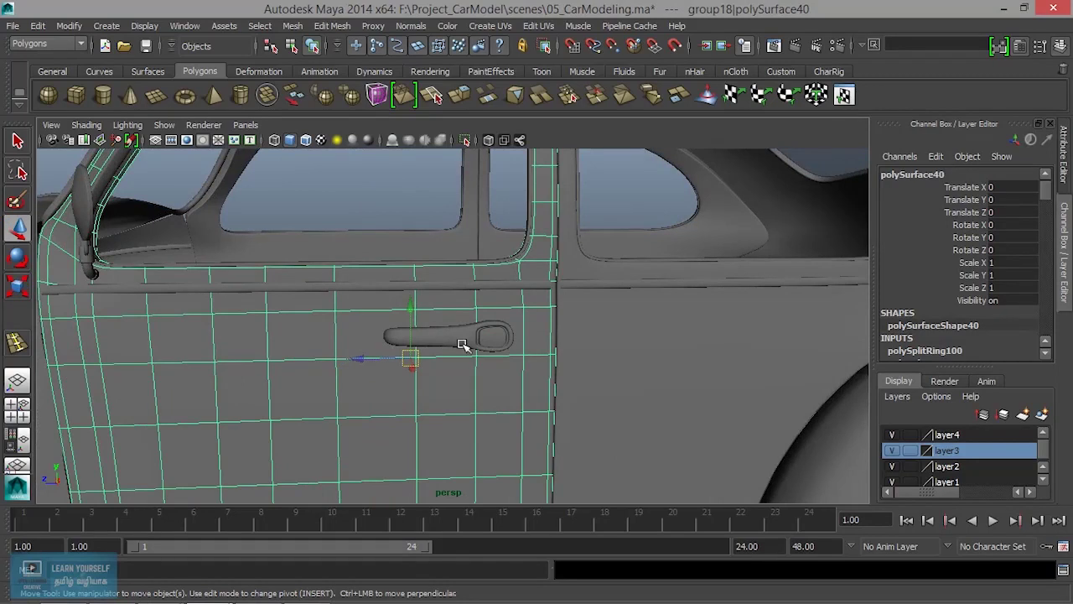
left_click(467, 352)
left_click_drag(425, 349, 399, 339)
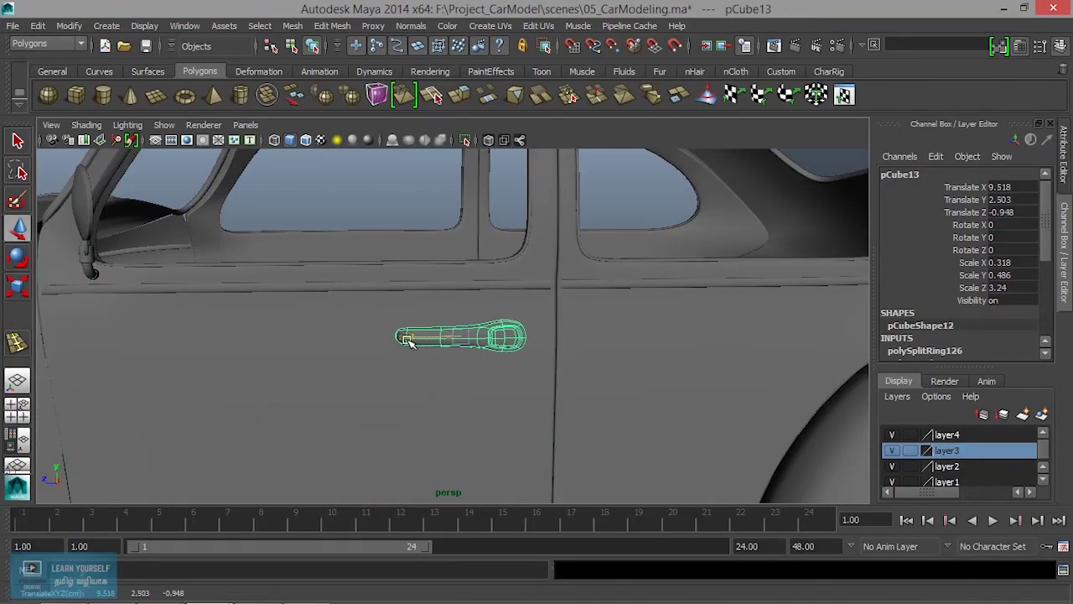
- Select the door body's faces behind the handle in face mode
left_click(535, 322)
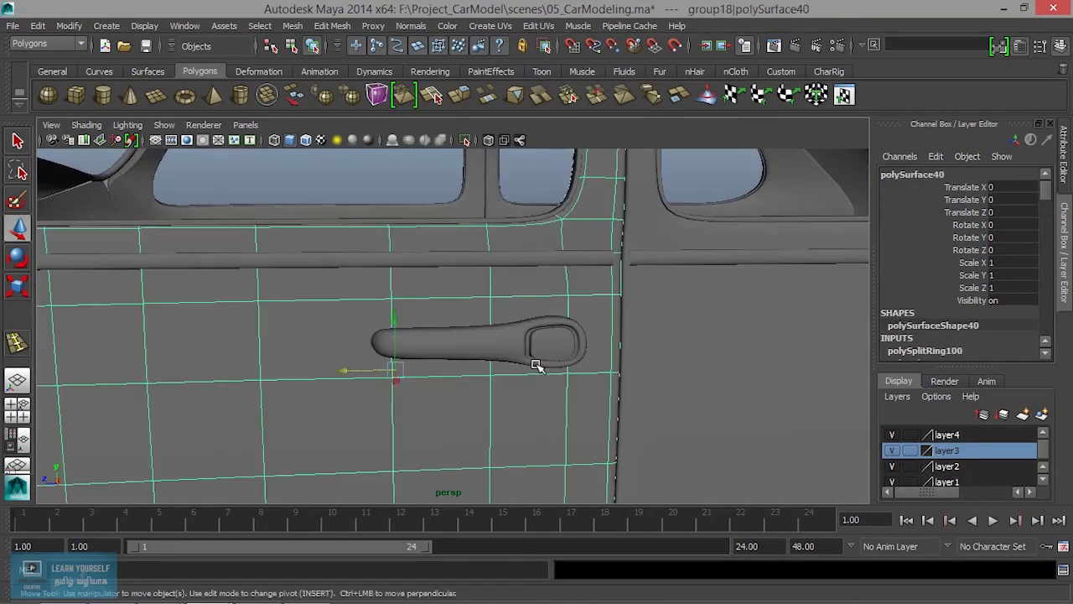
scroll(545, 352, "up", 2)
scroll(587, 386, "up", 2)
right_click_drag(560, 245, 560, 335)
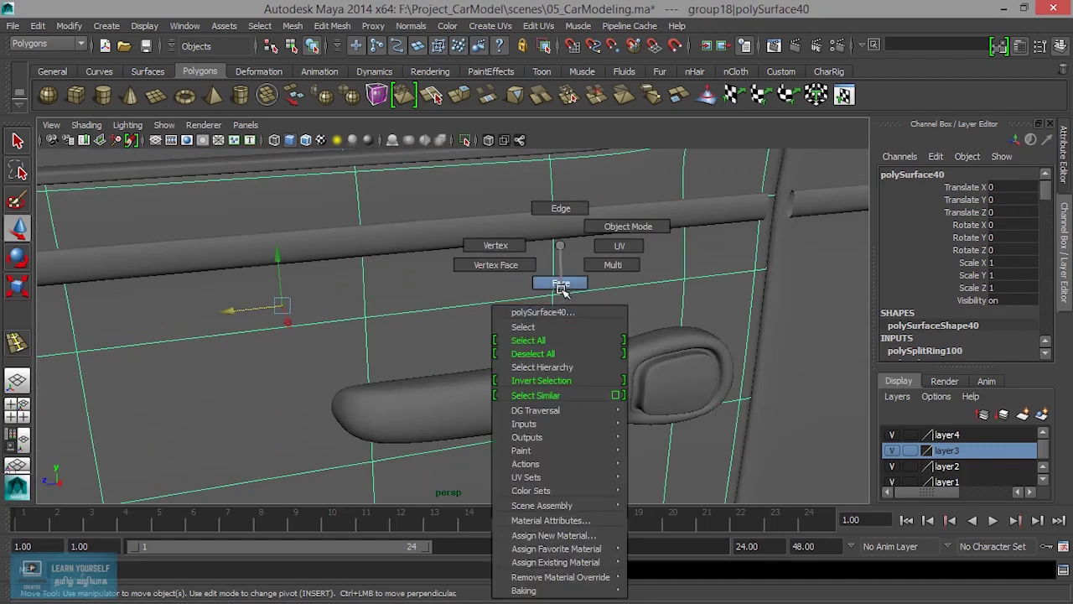
left_click(503, 330)
left_click(587, 330)
left_click(431, 95)
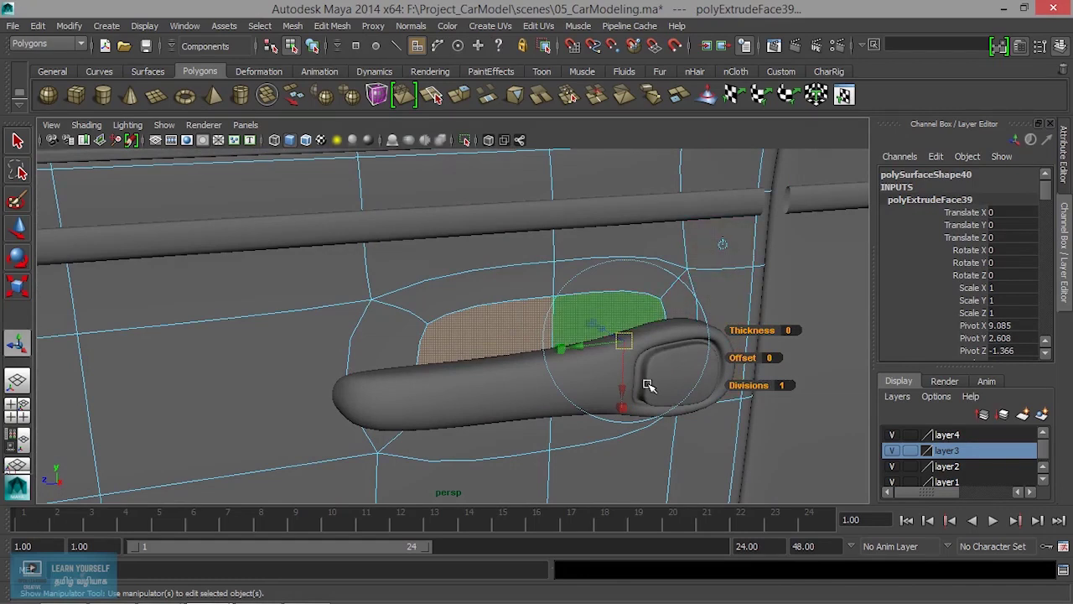
- Extrude the faces behind the handle again and shrink them inward to form the finger pocket
mouse_move(593, 324)
left_mouse_down()
mouse_move(619, 357)
mouse_move(617, 342)
mouse_move(627, 341)
mouse_move(618, 391)
left_mouse_up()
key("ctrl+e")
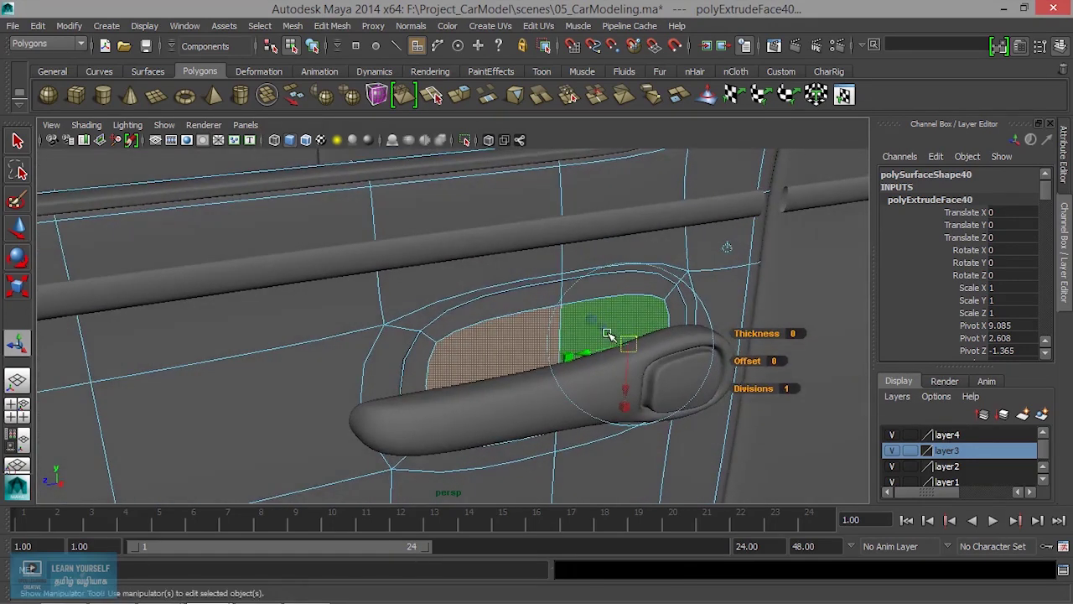
left_click_drag(628, 344, 609, 347)
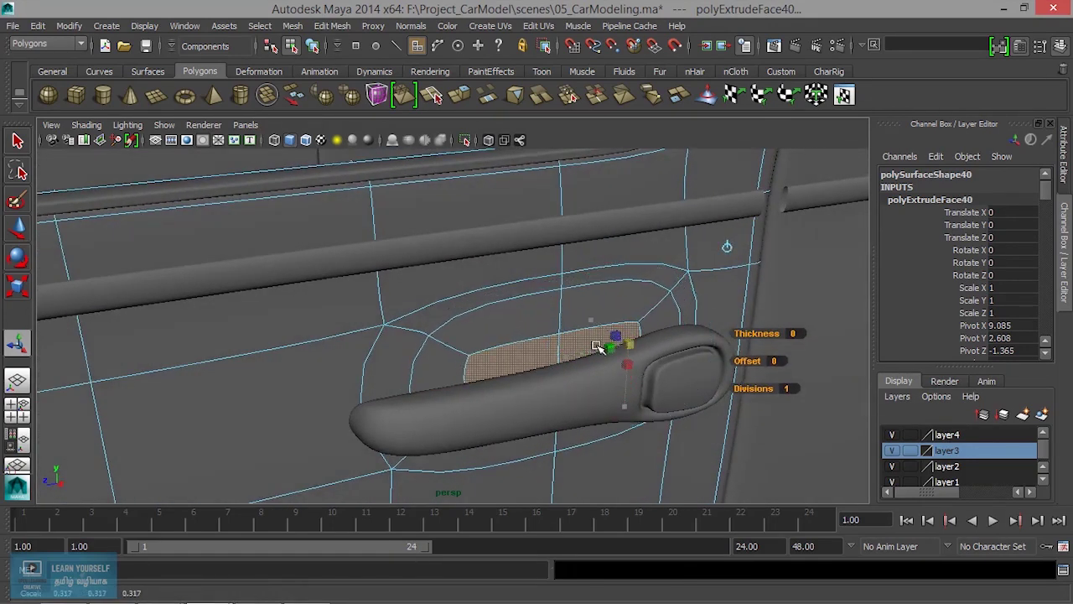
mouse_move(577, 384)
left_mouse_down("alt")
mouse_move(609, 333)
mouse_move(584, 307)
mouse_move(587, 377)
mouse_move(453, 245)
left_mouse_up("alt")
right_click_drag(452, 246, 503, 279)
right_click_drag(531, 225, 531, 225)
scroll(567, 304, "down", 3)
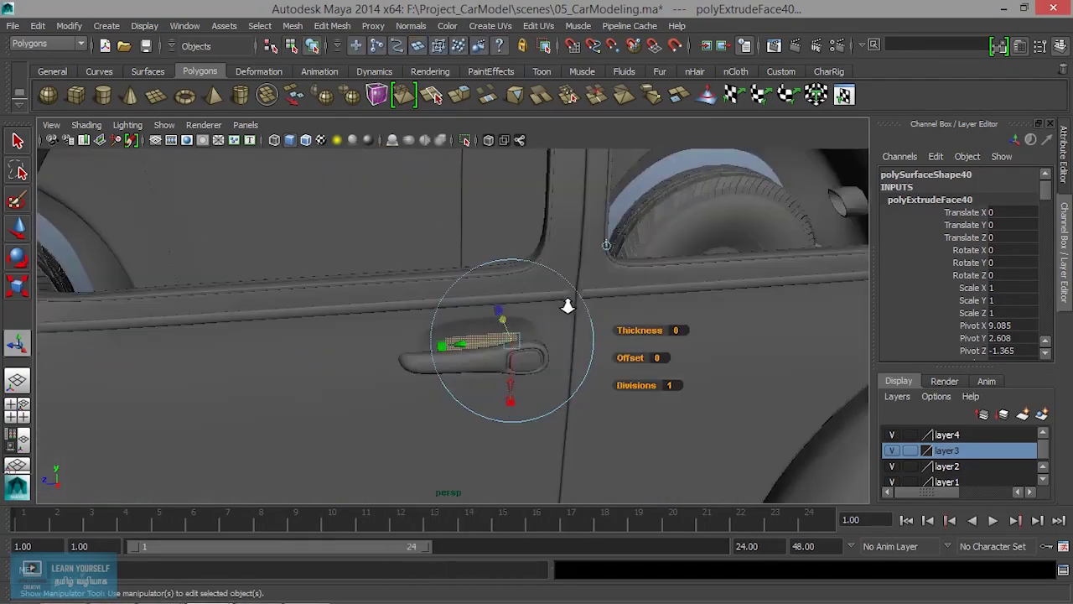
left_click(788, 197)
mouse_move(788, 196)
left_mouse_down("alt")
mouse_move(652, 326)
mouse_move(659, 321)
mouse_move(594, 332)
mouse_move(635, 427)
mouse_move(498, 388)
mouse_move(495, 407)
mouse_move(525, 395)
mouse_move(638, 431)
mouse_move(678, 409)
mouse_move(690, 419)
mouse_move(642, 431)
left_mouse_up("alt")
left_click(677, 410)
- Create polygon cylinder pCylinder22, move it near the handle and rotate it 90 degrees in Z
middle_click_drag(643, 430, 578, 421, "alt")
right_click_drag(584, 392, 556, 388, "alt")
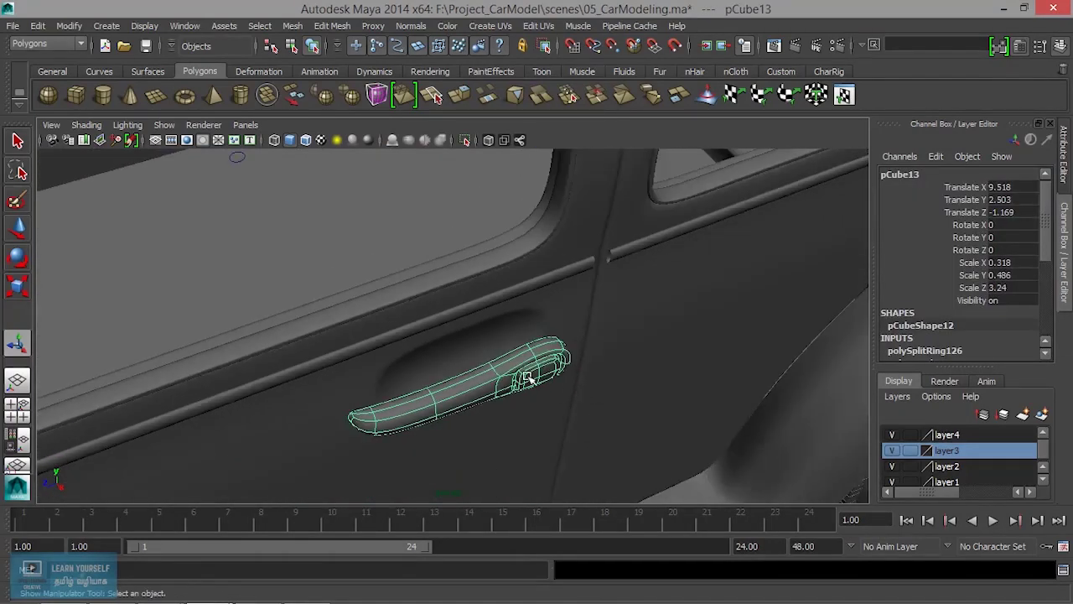
left_click_drag(556, 388, 412, 224, "alt")
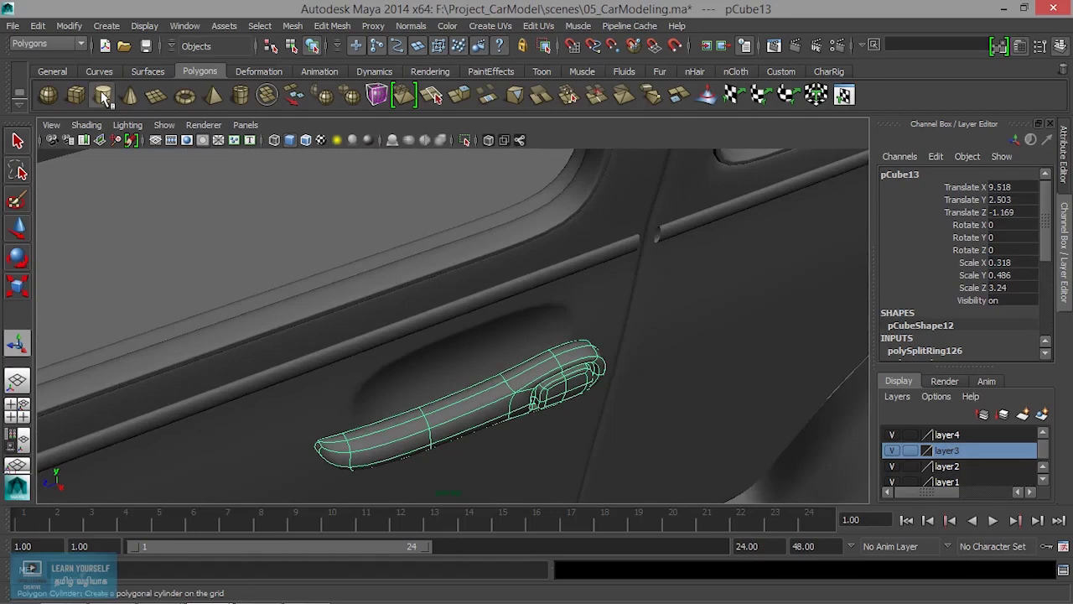
left_click(103, 95)
left_click_drag(316, 288, 367, 287, "alt")
key("w")
mouse_move(402, 259)
middle_mouse_down()
mouse_move(508, 421)
mouse_move(482, 411)
middle_mouse_up()
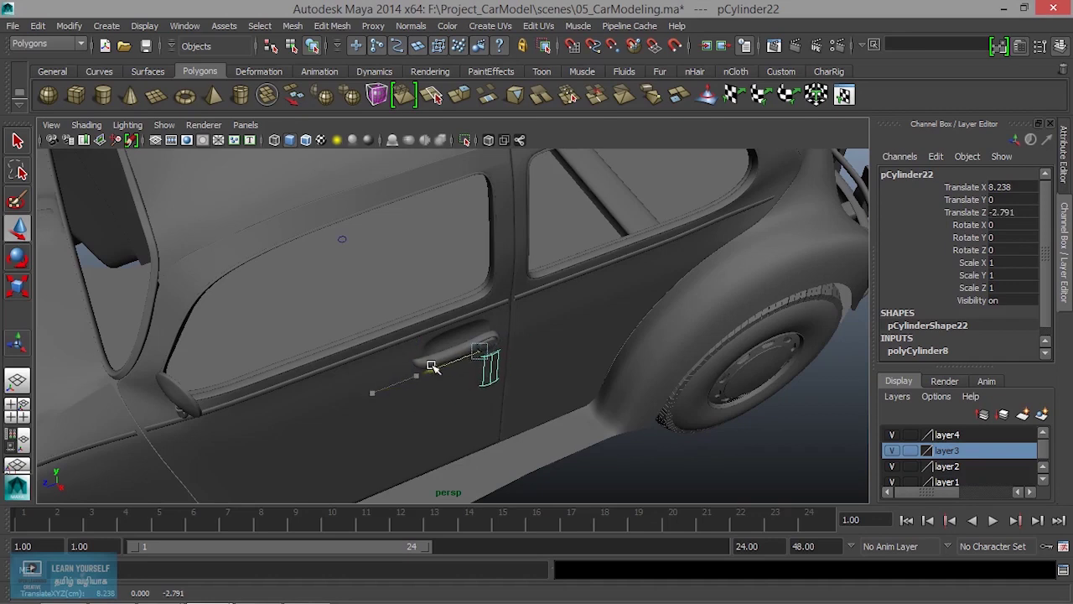
scroll(432, 366, "up", 3)
scroll(455, 378, "up", 2)
key("e")
mouse_move(495, 434)
left_mouse_down()
mouse_move(550, 421)
mouse_move(544, 429)
left_mouse_up()
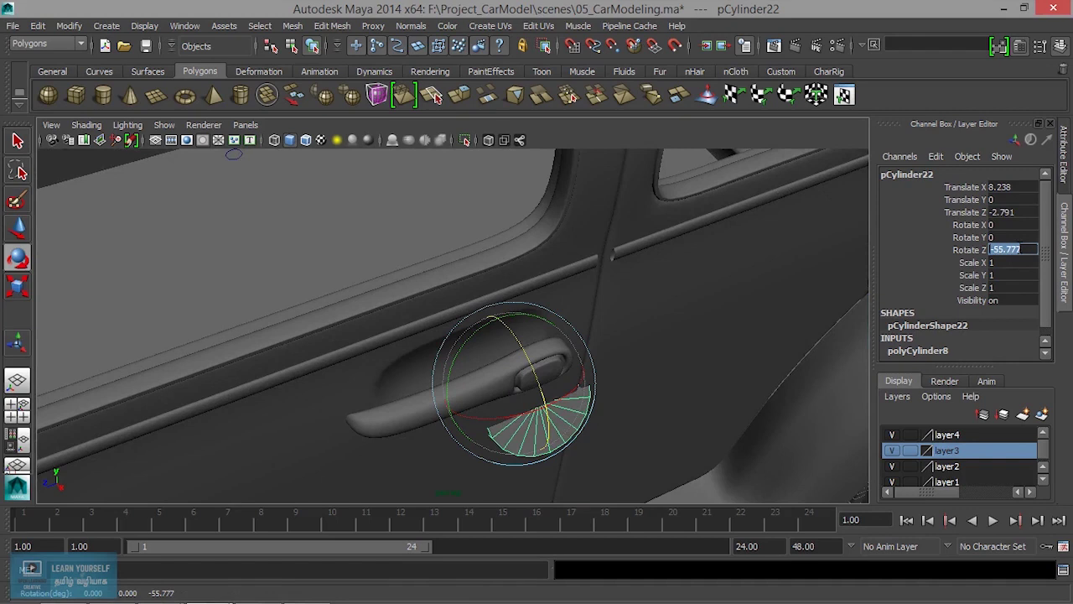
type("0")
key("Return")
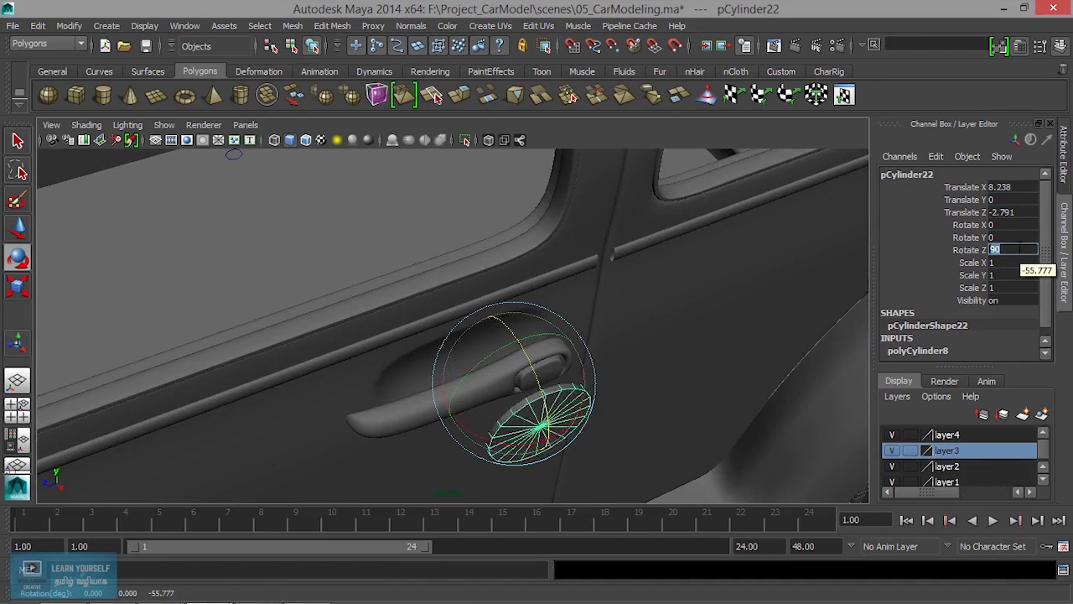
- Scale the cylinder into a small pin (0.195/0.626/0.195) and slide it toward the handle's end
mouse_move(683, 370)
left_mouse_down("alt")
mouse_move(618, 439)
mouse_move(682, 446)
mouse_move(606, 359)
left_mouse_up("alt")
key("r")
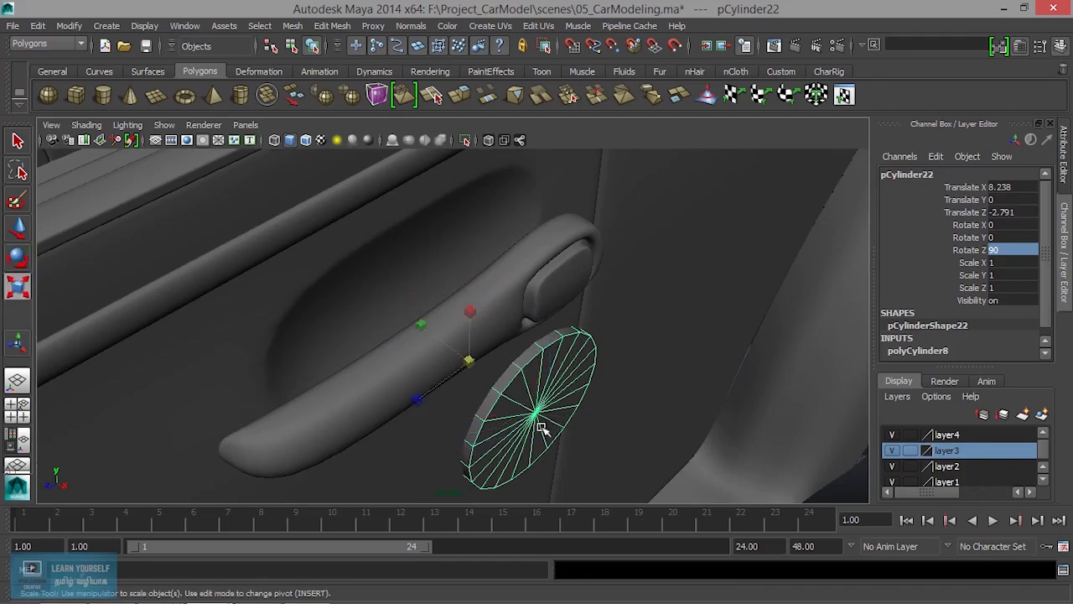
left_click_drag(469, 361, 385, 362)
key("w")
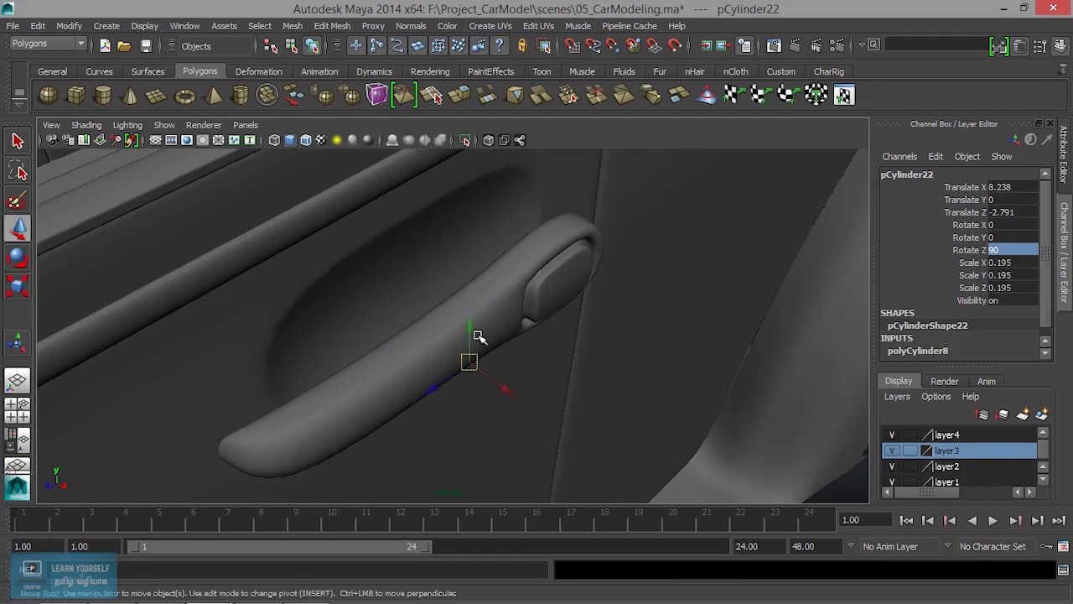
left_click_drag(467, 222, 466, 210)
key("r")
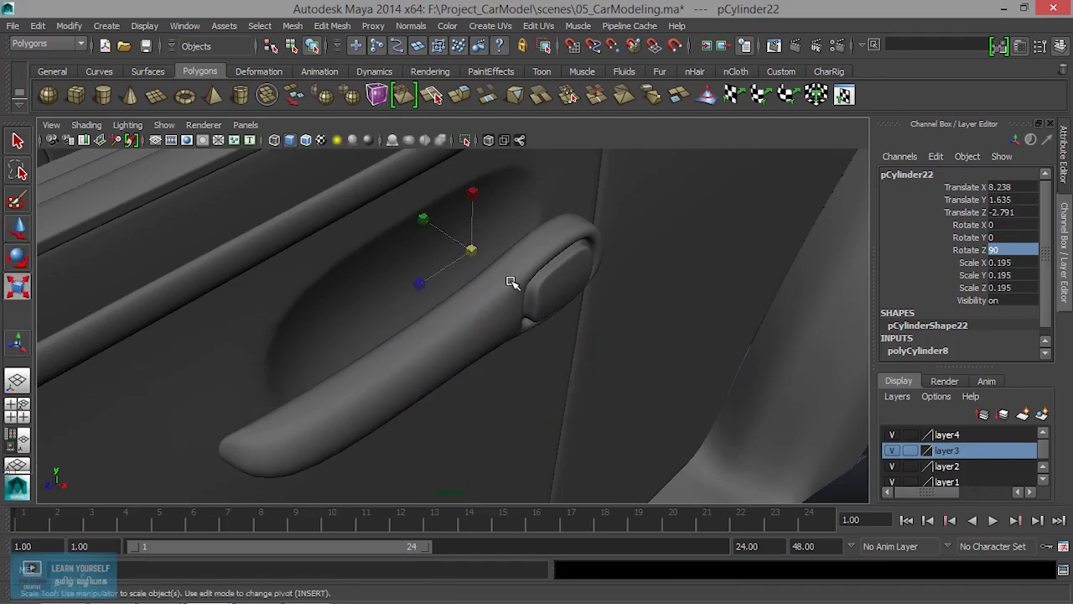
key("w")
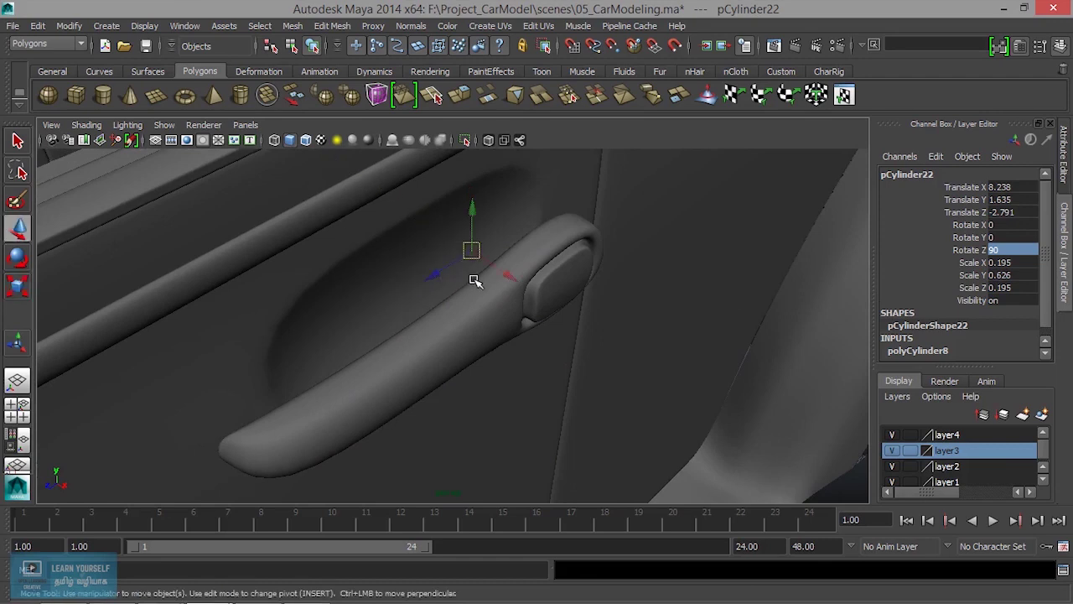
left_click_drag(521, 281, 537, 287)
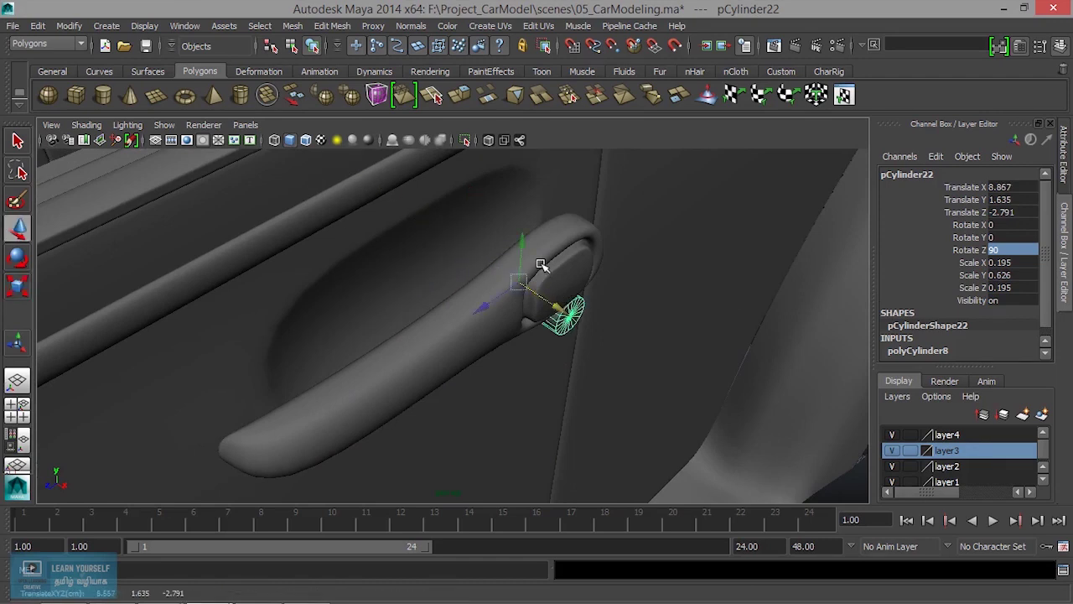
- Raise the pin cylinder up to the handle and shift the handle body along its depth
left_click_drag(515, 191, 515, 187)
mouse_move(520, 202)
left_mouse_down("alt")
mouse_move(590, 237)
mouse_move(508, 212)
mouse_move(568, 296)
left_mouse_up("alt")
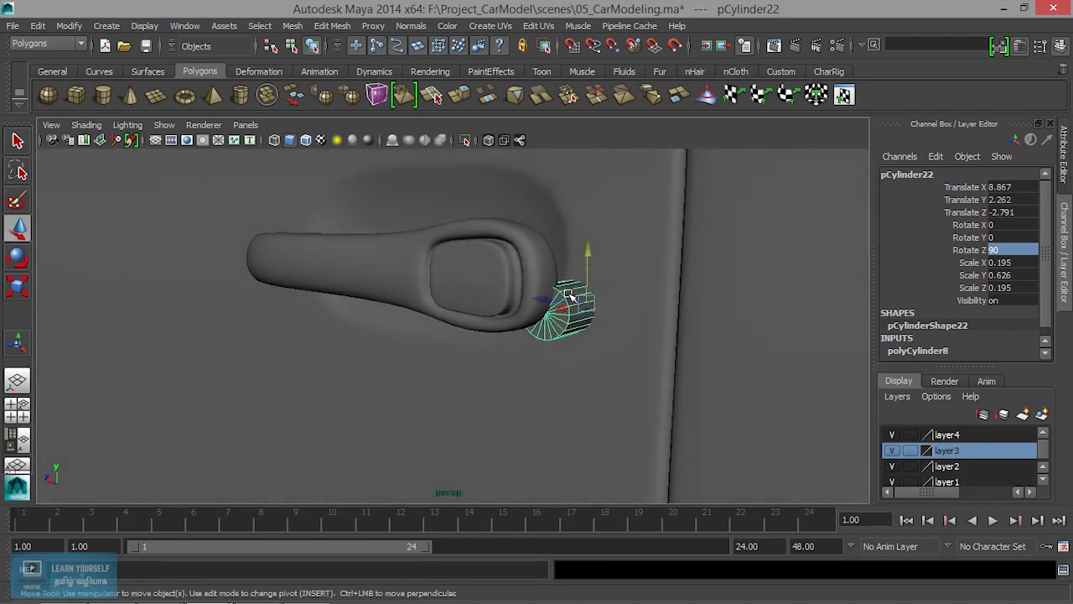
left_click_drag(586, 250, 584, 221)
mouse_move(561, 313)
left_mouse_down("alt")
mouse_move(555, 286)
mouse_move(622, 371)
mouse_move(615, 383)
mouse_move(606, 372)
mouse_move(574, 372)
mouse_move(581, 403)
left_mouse_up("alt")
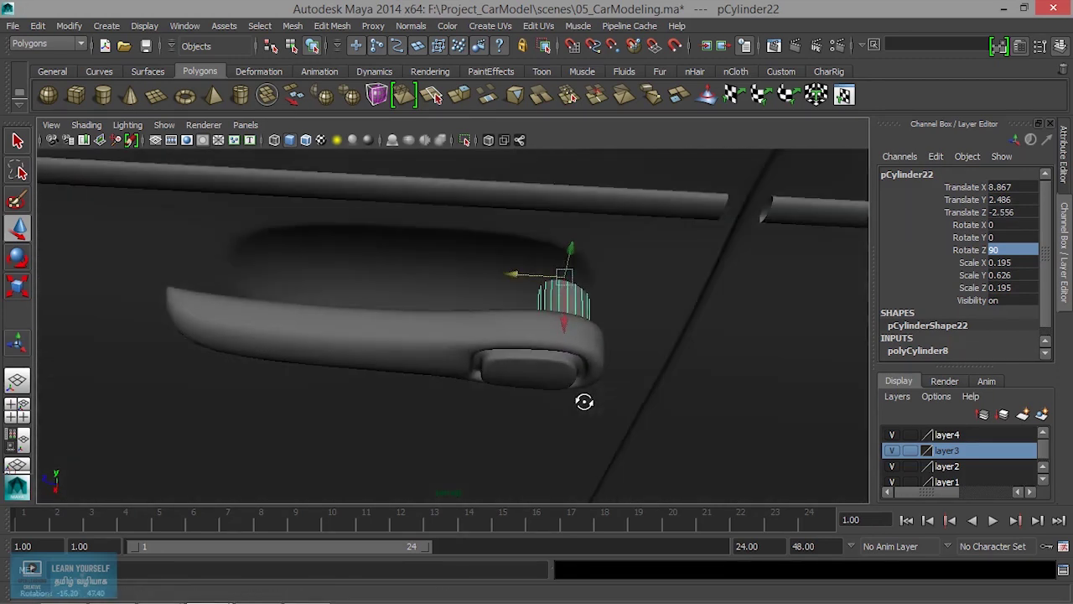
left_click(585, 347)
mouse_move(329, 348)
left_mouse_down()
mouse_move(373, 340)
mouse_move(386, 299)
mouse_move(364, 299)
left_mouse_up()
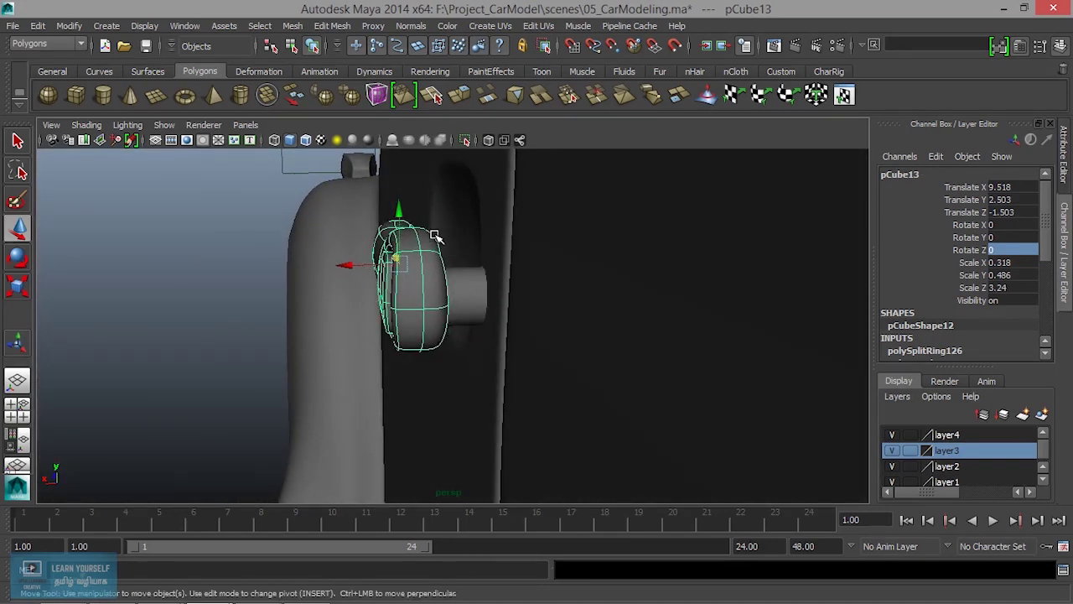
- Check the pin in wireframe and seat it at Translate 8.867 / 2.54 / -2.89
left_click(482, 299)
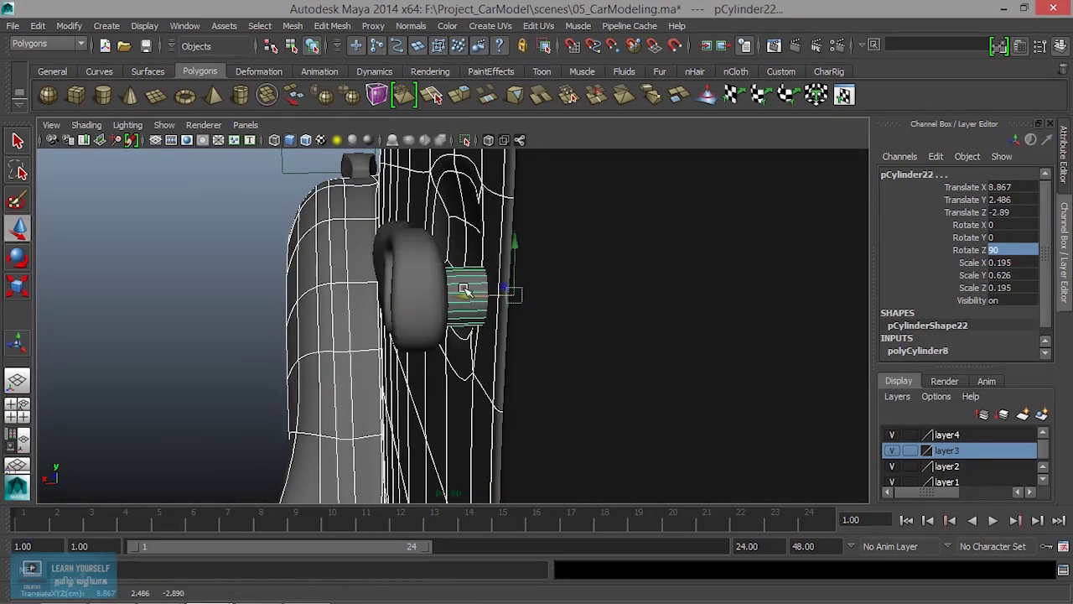
key("ctrl+z")
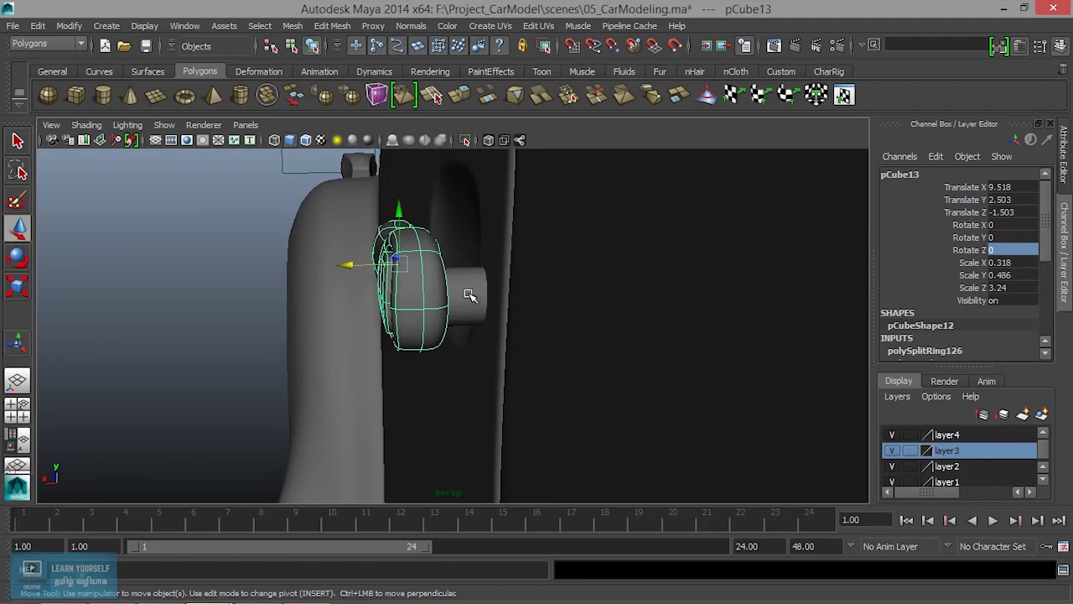
left_click(471, 308)
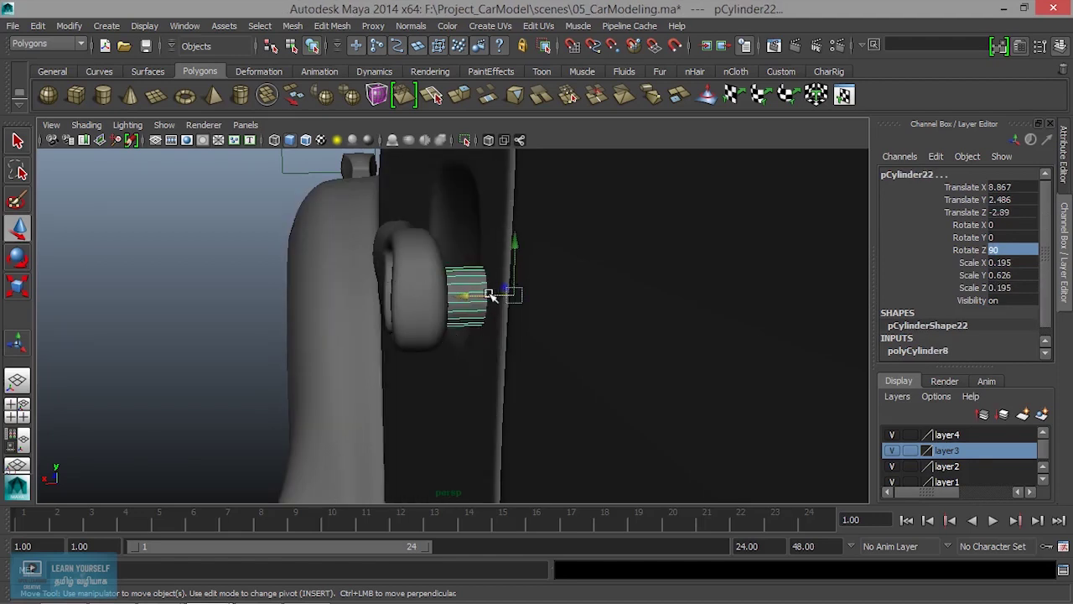
key("4")
scroll(478, 298, "down", 5)
mouse_move(467, 331)
left_mouse_down("alt")
mouse_move(467, 372)
mouse_move(304, 298)
left_mouse_up("alt")
middle_click_drag(568, 342, 495, 401)
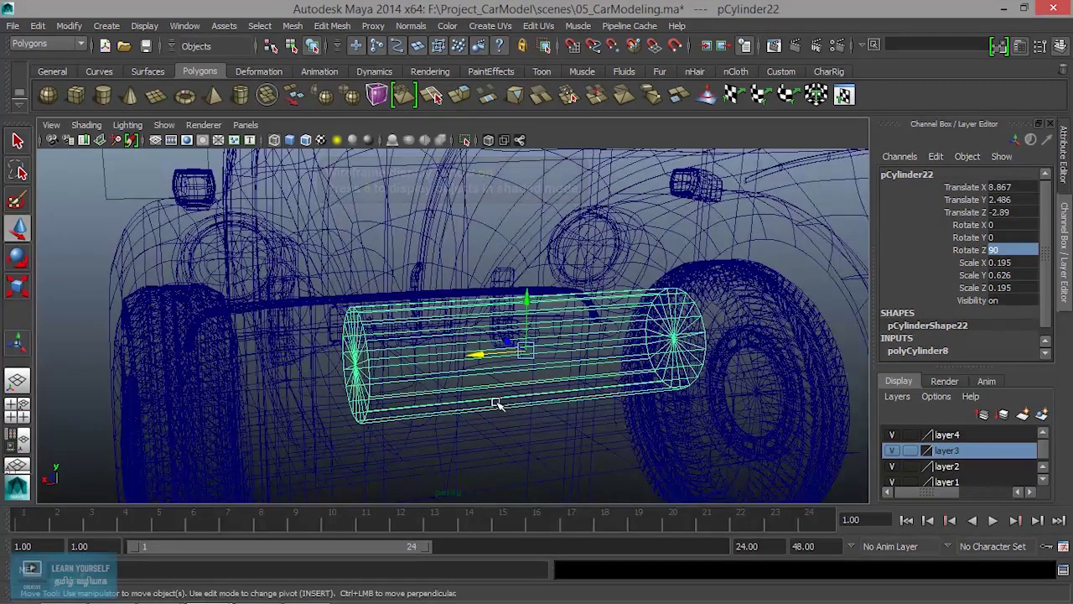
key("5")
mouse_move(527, 299)
left_mouse_down()
mouse_move(526, 283)
mouse_move(524, 319)
mouse_move(582, 372)
left_mouse_up()
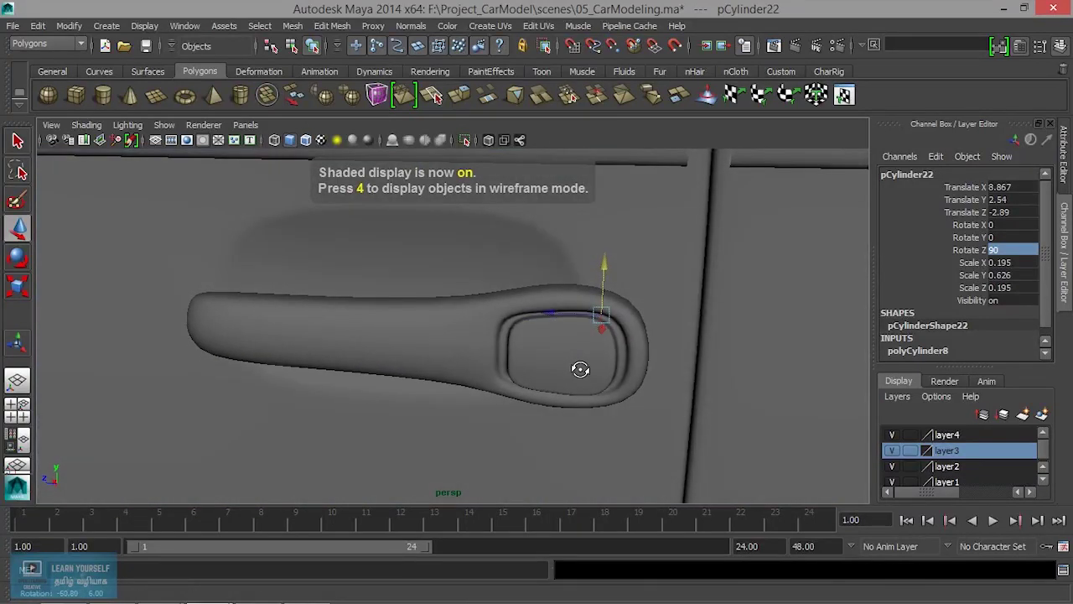
scroll(595, 375, "down", 5)
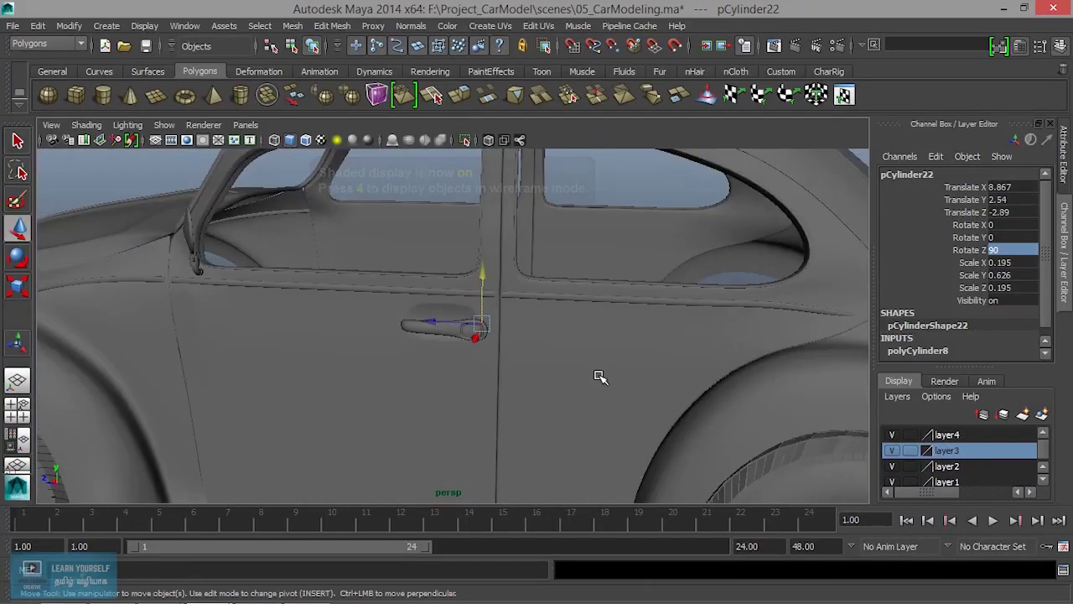
- Orbit out along the car side and zoom back in close on the door handle
left_click(612, 184)
mouse_move(570, 311)
left_mouse_down("alt")
mouse_move(582, 293)
mouse_move(628, 310)
left_mouse_up("alt")
right_click_drag(627, 310, 568, 370, "alt")
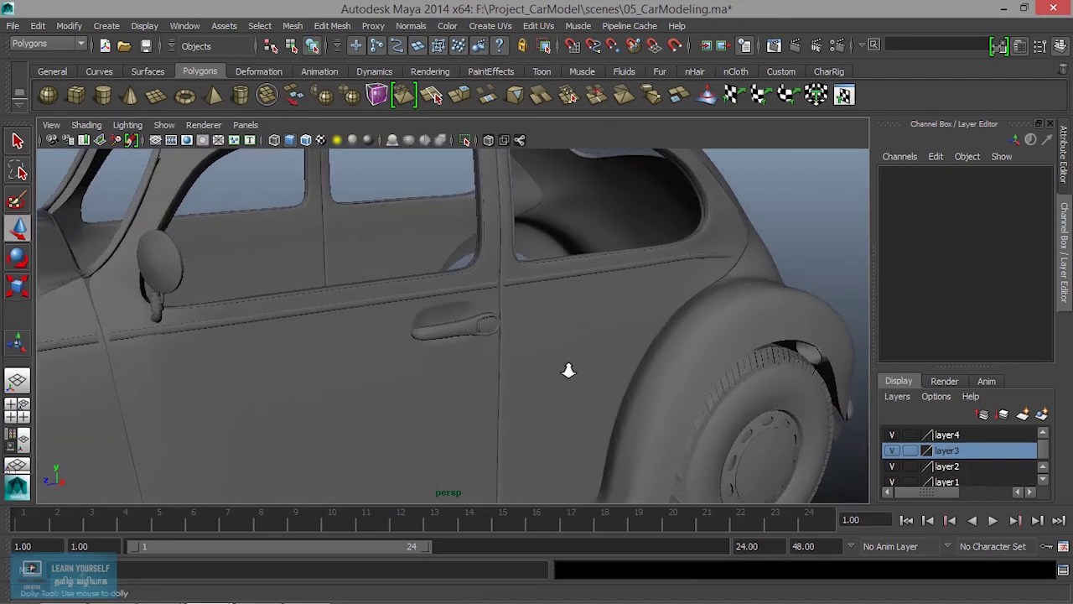
middle_click_drag(569, 370, 690, 395, "alt")
mouse_move(498, 352)
right_mouse_down("alt")
mouse_move(616, 412)
mouse_move(575, 394)
right_mouse_up("alt")
mouse_move(575, 394)
left_mouse_down("alt")
mouse_move(548, 377)
mouse_move(620, 408)
mouse_move(582, 416)
mouse_move(583, 442)
mouse_move(511, 419)
left_mouse_up("alt")
right_click_drag(510, 419, 621, 455, "alt")
- Nudge pCylinder22 to Translate Z -2.806, then reselect the handle body to review it
left_click(652, 424)
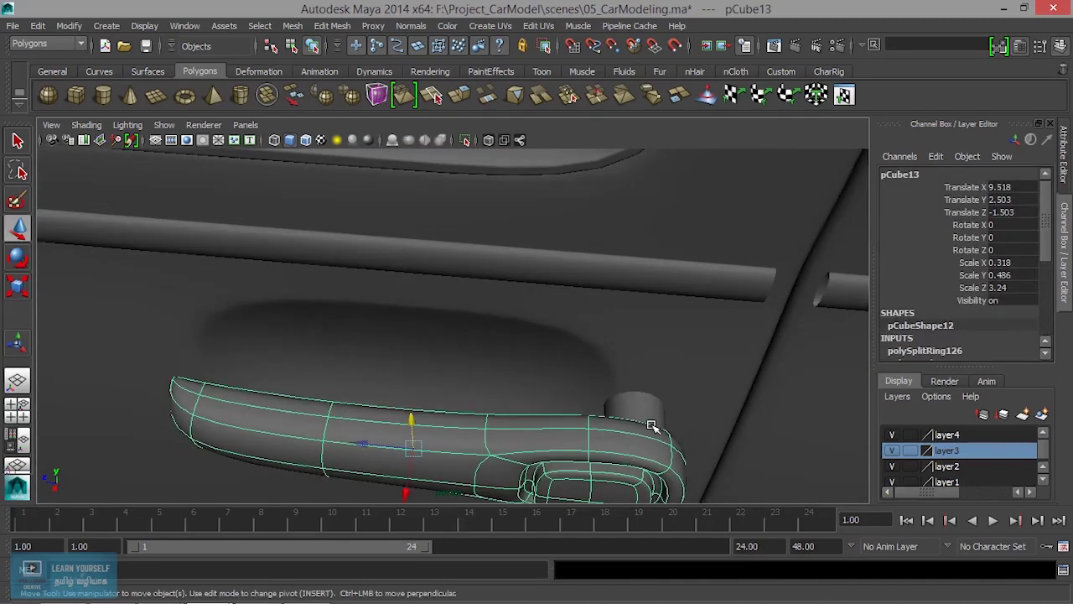
left_click(647, 401)
left_click_drag(572, 385, 571, 382)
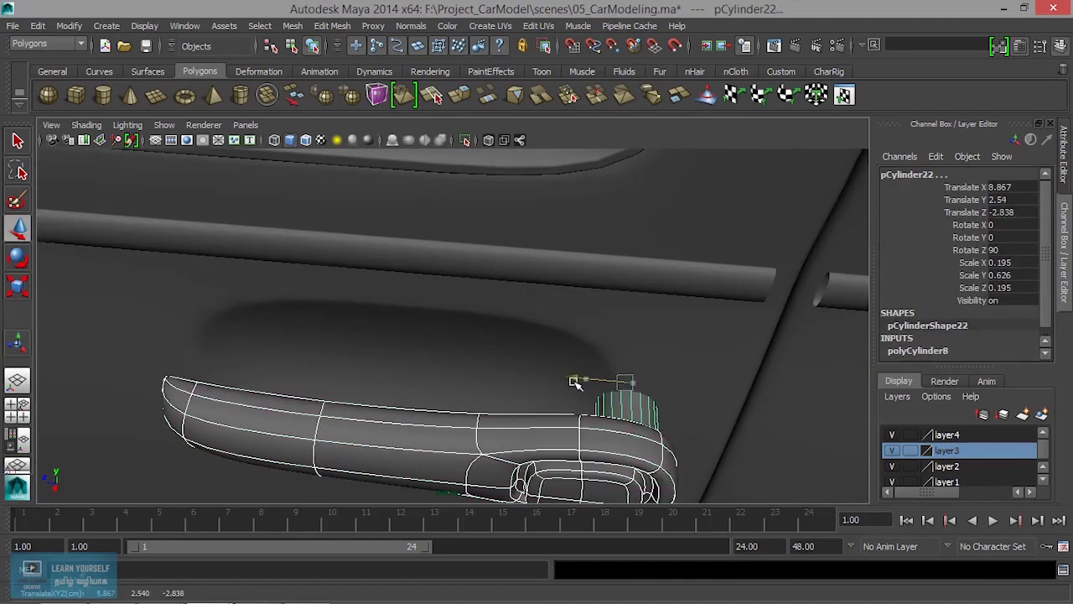
scroll(589, 392, "down", 5)
scroll(589, 391, "down", 2)
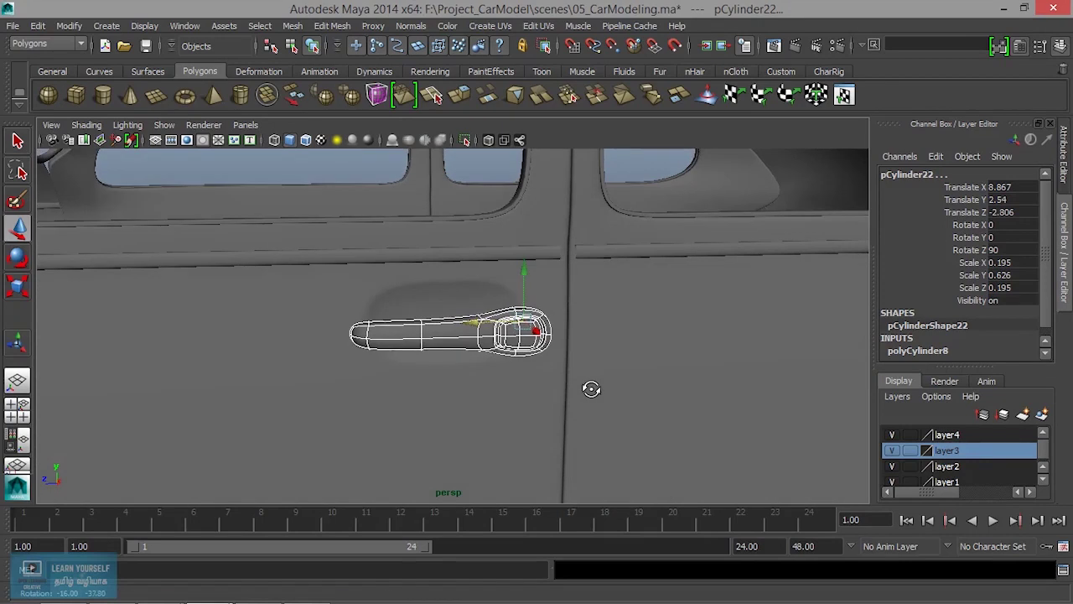
left_click(394, 232)
scroll(372, 199, "down", 5)
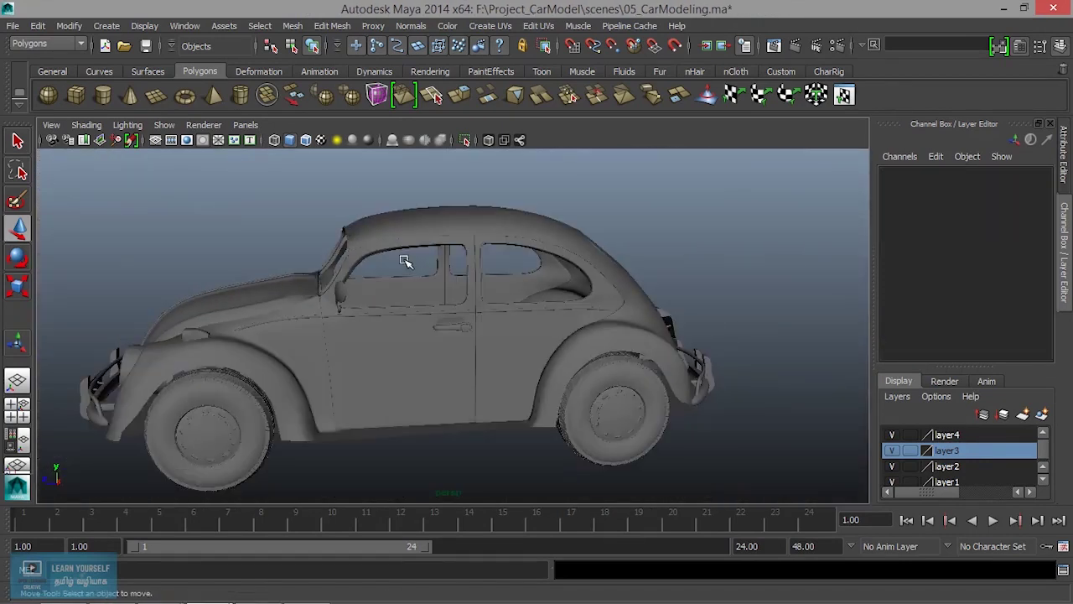
scroll(472, 307, "up", 5)
scroll(446, 306, "up", 5)
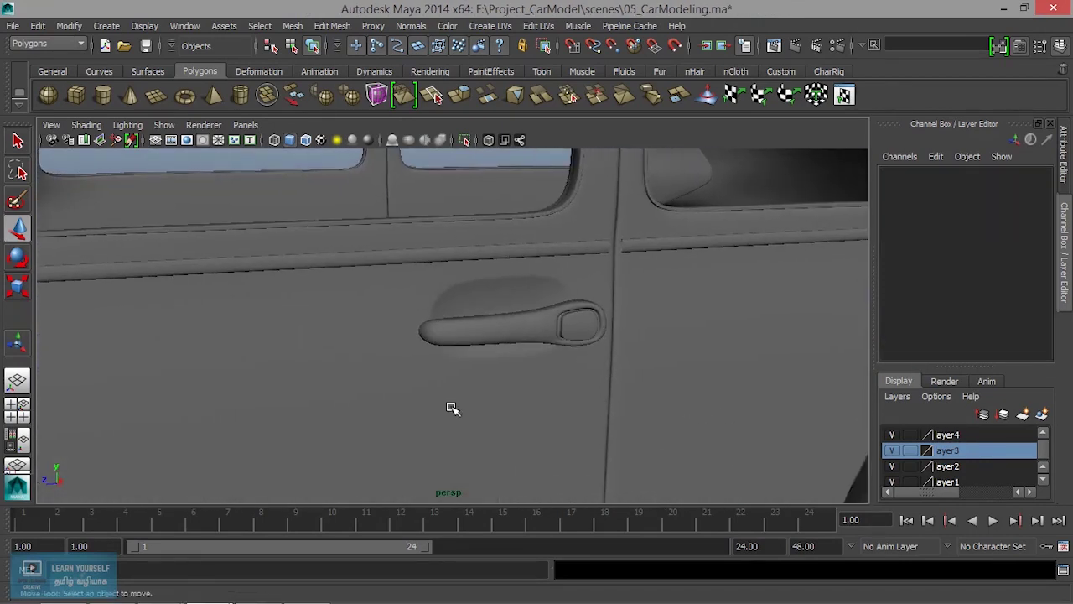
left_click(500, 328)
scroll(503, 335, "up", 2)
scroll(487, 303, "down", 5)
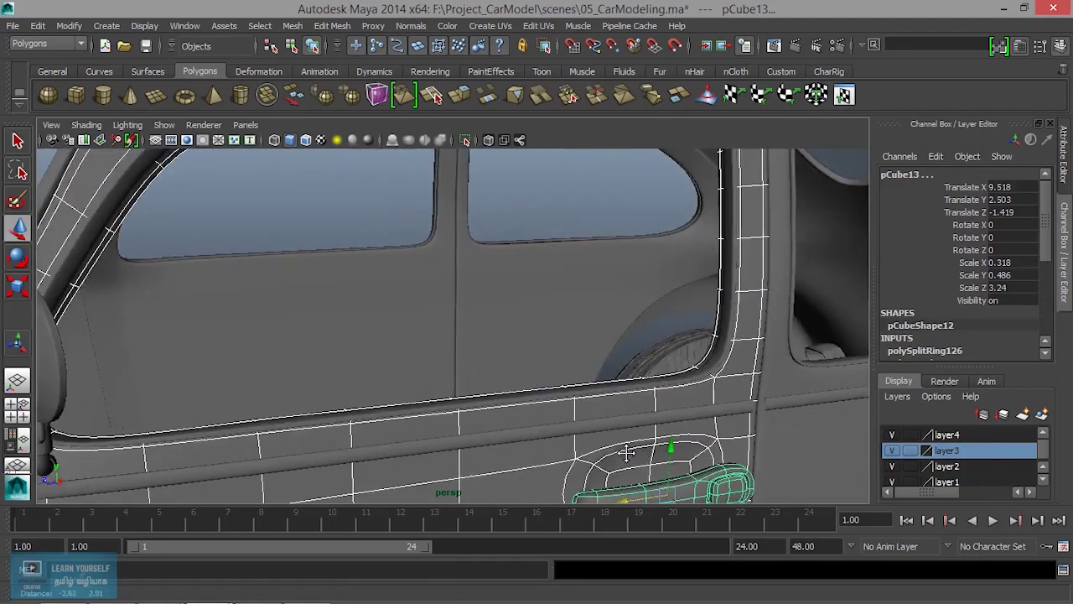
- Orbit around the door, picking the window-frame trim and door panel to find the frame piece
left_click(547, 382)
scroll(541, 387, "up", 2)
mouse_move(367, 369)
left_mouse_down("alt")
mouse_move(431, 388)
mouse_move(323, 390)
mouse_move(427, 412)
mouse_move(302, 399)
mouse_move(394, 419)
mouse_move(470, 414)
mouse_move(449, 434)
mouse_move(481, 483)
mouse_move(492, 372)
left_mouse_up("alt")
left_click(484, 470)
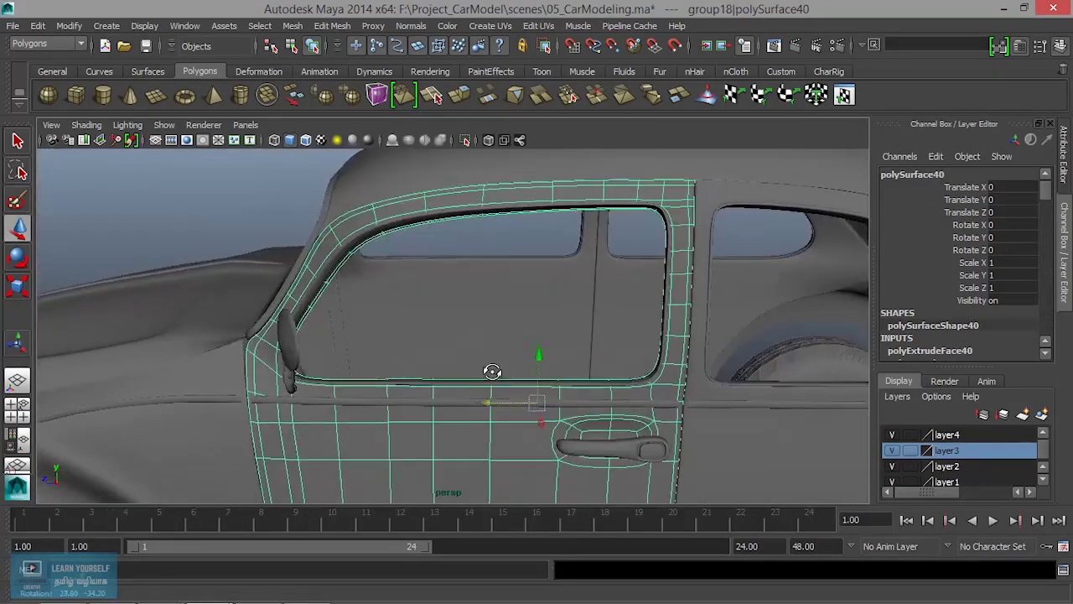
mouse_move(400, 343)
right_mouse_down("alt")
mouse_move(475, 431)
mouse_move(455, 414)
right_mouse_up("alt")
mouse_move(446, 290)
left_mouse_down("alt")
mouse_move(455, 264)
mouse_move(476, 257)
left_mouse_up("alt")
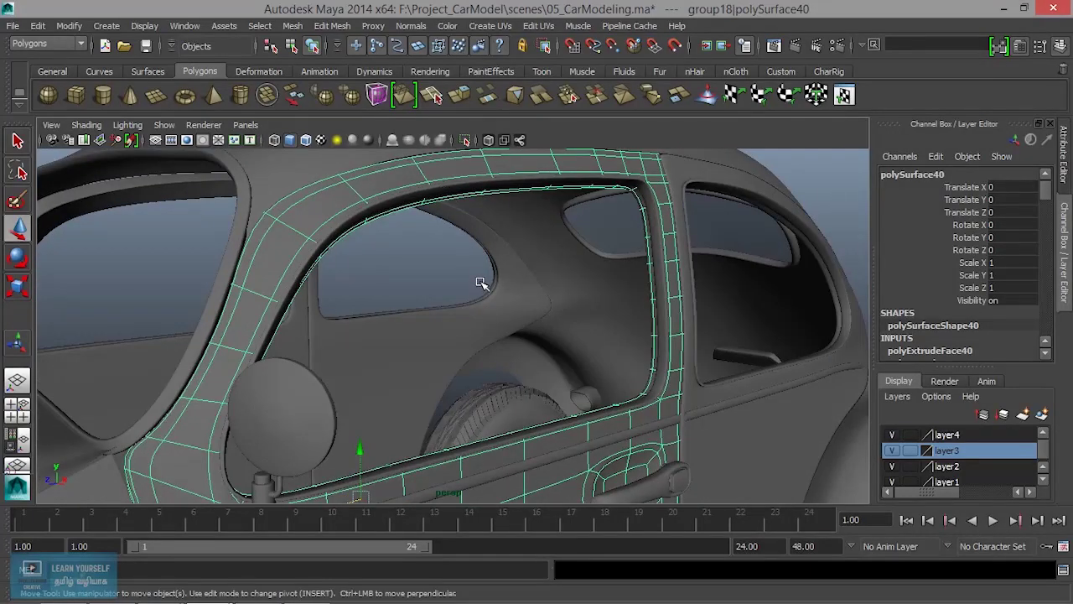
middle_click_drag(481, 282, 491, 324, "alt")
mouse_move(375, 192)
left_mouse_down("alt")
mouse_move(419, 268)
mouse_move(366, 275)
mouse_move(419, 279)
left_mouse_up("alt")
- Select the polySurface11 window-frame trim and isolate it in the viewport
left_click(419, 268)
left_click(463, 140)
mouse_move(474, 218)
left_mouse_down("alt")
mouse_move(483, 264)
mouse_move(467, 259)
mouse_move(566, 310)
mouse_move(678, 304)
mouse_move(687, 268)
mouse_move(376, 288)
left_mouse_up("alt")
middle_click_drag(376, 288, 587, 341, "alt")
right_click(537, 217)
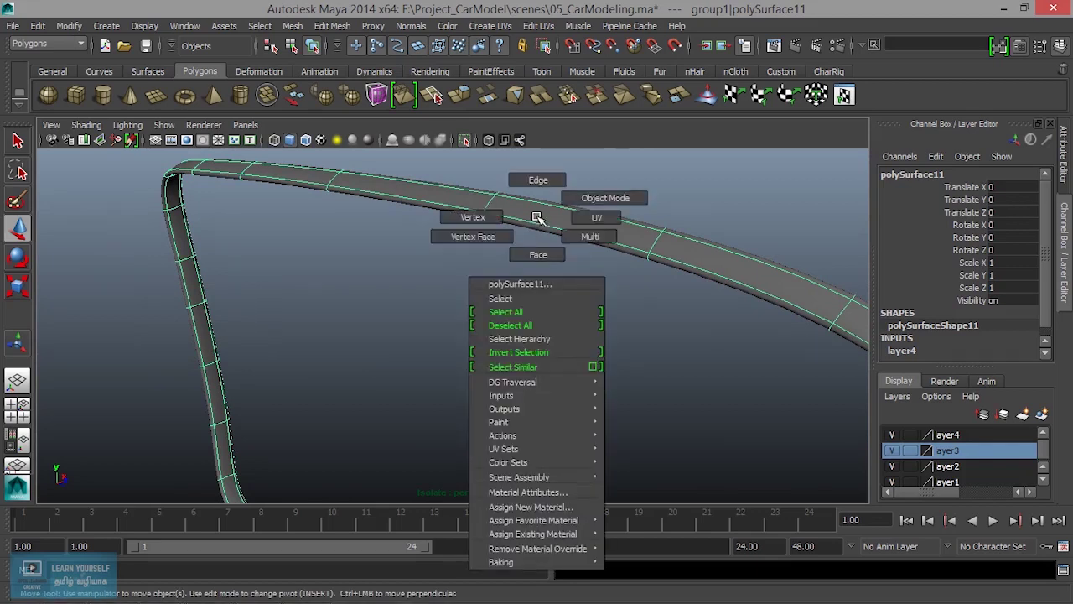
- In edge mode, select a border edge of the window-frame trim's opening
left_click(540, 182)
mouse_move(520, 227)
left_mouse_down("alt")
mouse_move(503, 232)
mouse_move(514, 199)
left_mouse_up("alt")
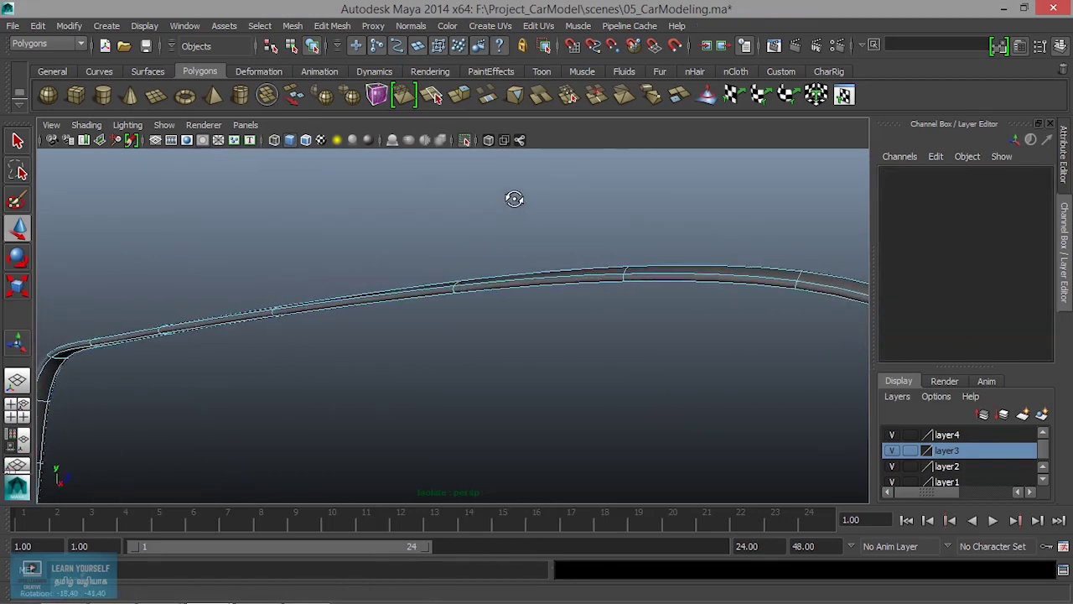
left_click_drag(498, 303, 403, 296, "alt")
mouse_move(350, 304)
left_mouse_down("alt")
mouse_move(436, 292)
mouse_move(405, 302)
left_mouse_up("alt")
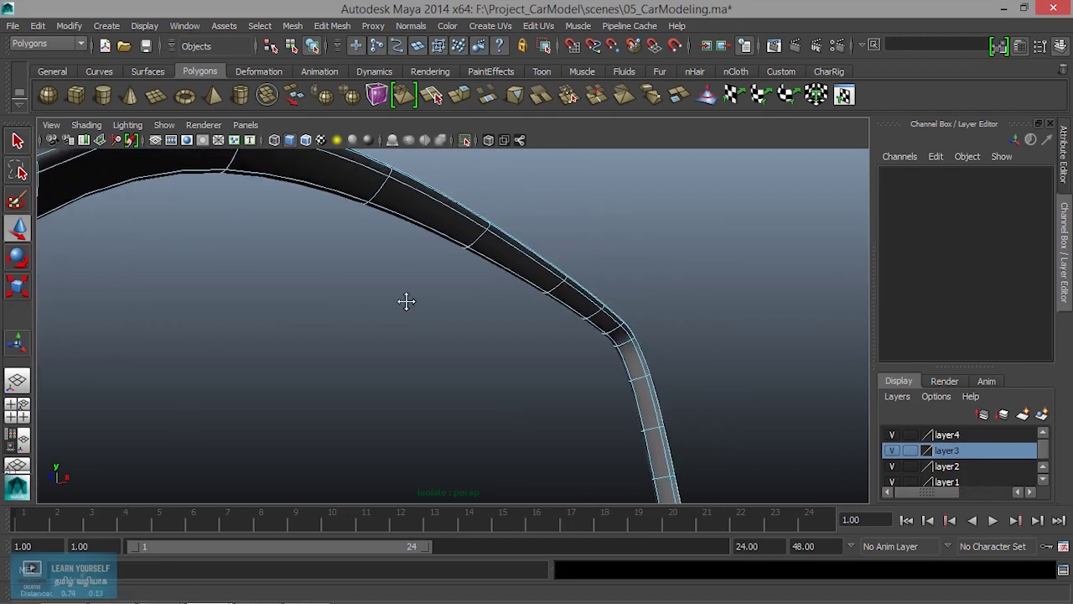
left_click(500, 267)
left_click_drag(501, 270, 498, 318, "alt")
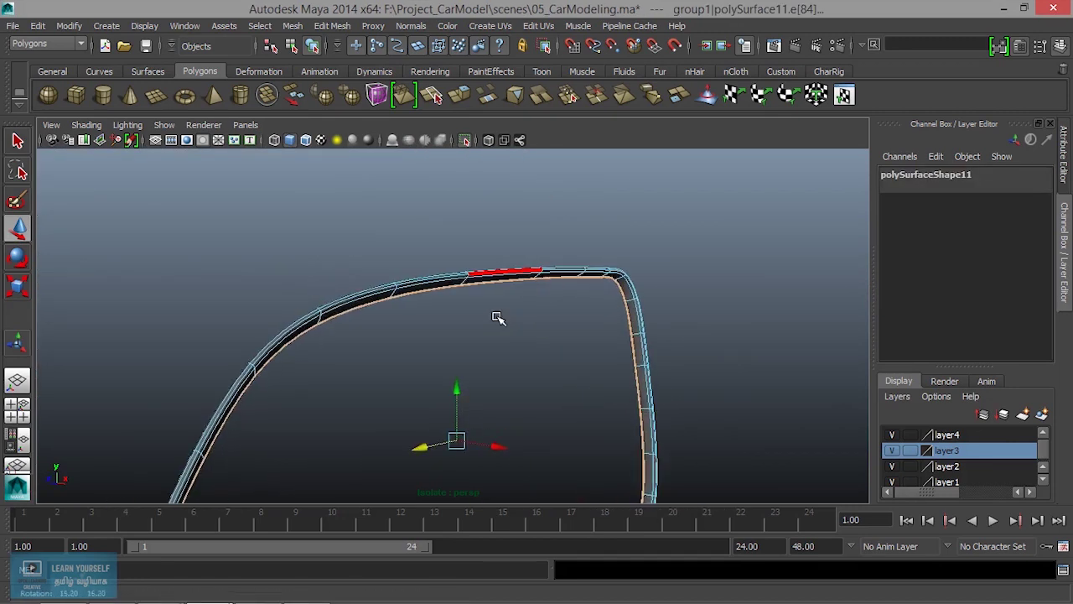
- Fill the opening with Fill Hole, check the result, then undo the fill
left_click(293, 25)
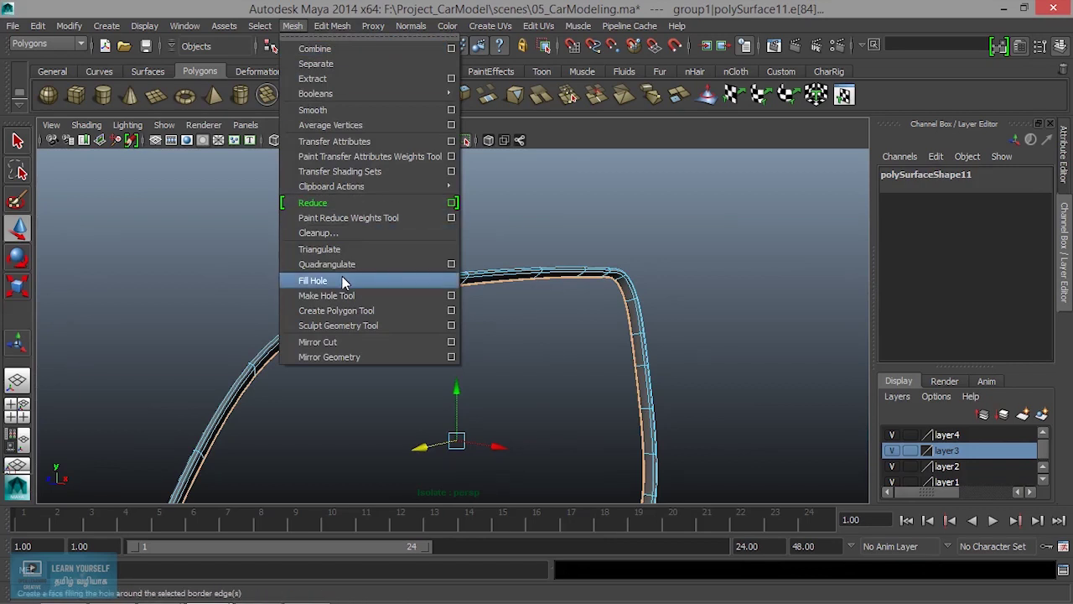
left_click(342, 280)
left_click(487, 318)
mouse_move(480, 281)
left_mouse_down("alt")
mouse_move(530, 393)
mouse_move(376, 378)
mouse_move(371, 400)
mouse_move(535, 419)
mouse_move(544, 294)
mouse_move(503, 456)
mouse_move(374, 412)
mouse_move(374, 464)
mouse_move(352, 408)
mouse_move(307, 453)
mouse_move(308, 380)
mouse_move(453, 388)
mouse_move(556, 414)
mouse_move(402, 424)
mouse_move(360, 359)
left_mouse_up("alt")
key("ctrl+z")
scroll(554, 415, "down", 5)
scroll(436, 425, "up", 5)
scroll(437, 425, "down", 3)
scroll(443, 385, "down", 3)
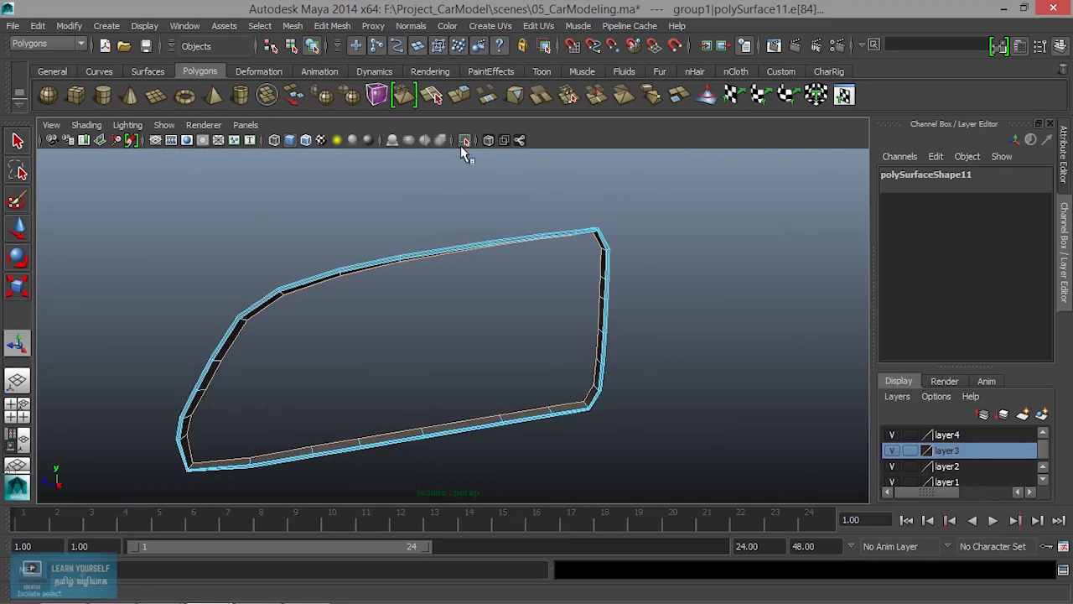
- Turn off Isolate Select to show the full Beetle car, then select the car body
left_click(464, 140)
scroll(495, 297, "down", 3)
left_click_drag(503, 316, 456, 251, "alt")
right_click_drag(456, 251, 501, 235)
left_click(491, 242)
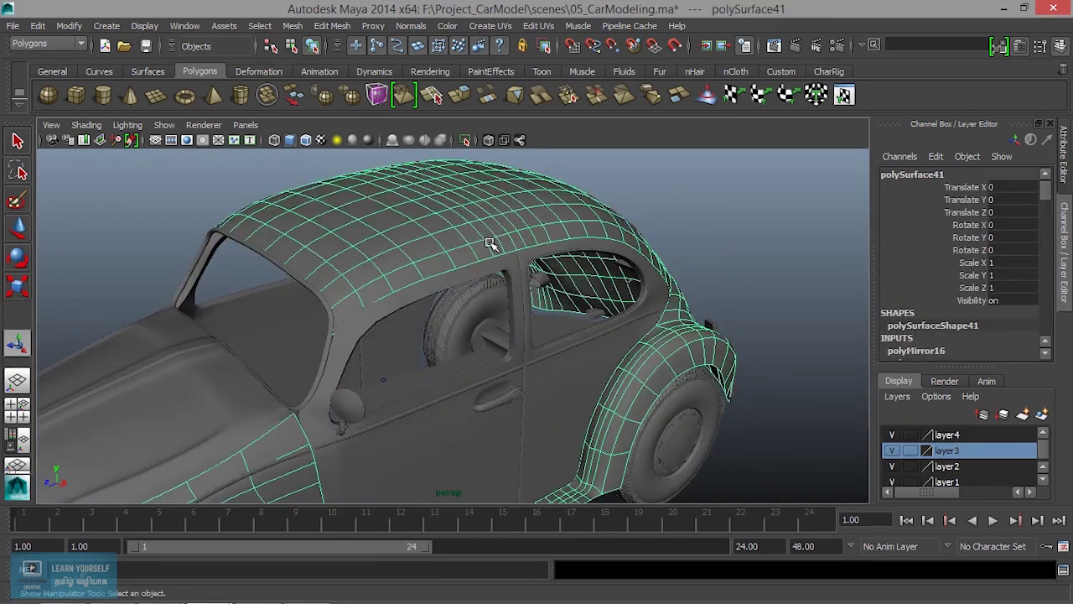